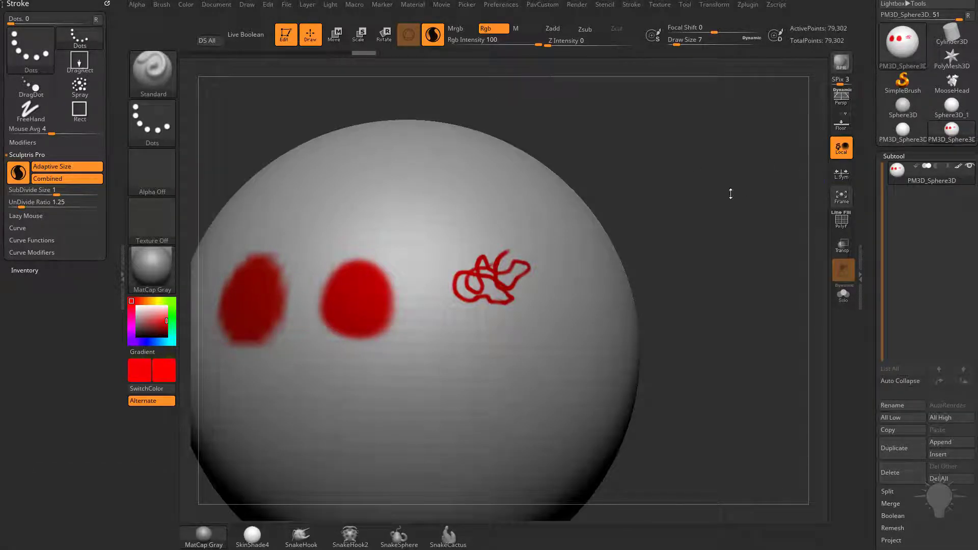
Step: Turn on the polyframe display for the sphere and set the draw size to 90
{"action": "mouse_move", "coordinate": [732, 196]}
{"action": "left_mouse_down"}
{"action": "mouse_move", "coordinate": [769, 164]}
{"action": "mouse_move", "coordinate": [769, 138]}
{"action": "mouse_move", "coordinate": [710, 154]}
{"action": "mouse_move", "coordinate": [731, 163]}
{"action": "mouse_move", "coordinate": [713, 172]}
{"action": "left_mouse_up"}
{"action": "key", "text": "shift+f"}
{"action": "key", "text": "s"}
{"action": "mouse_move", "coordinate": [732, 207]}
{"action": "left_mouse_down"}
{"action": "mouse_move", "coordinate": [757, 208]}
{"action": "mouse_move", "coordinate": [745, 205]}
{"action": "left_mouse_up"}
{"action": "key", "text": "b"}
{"action": "key", "text": "c"}
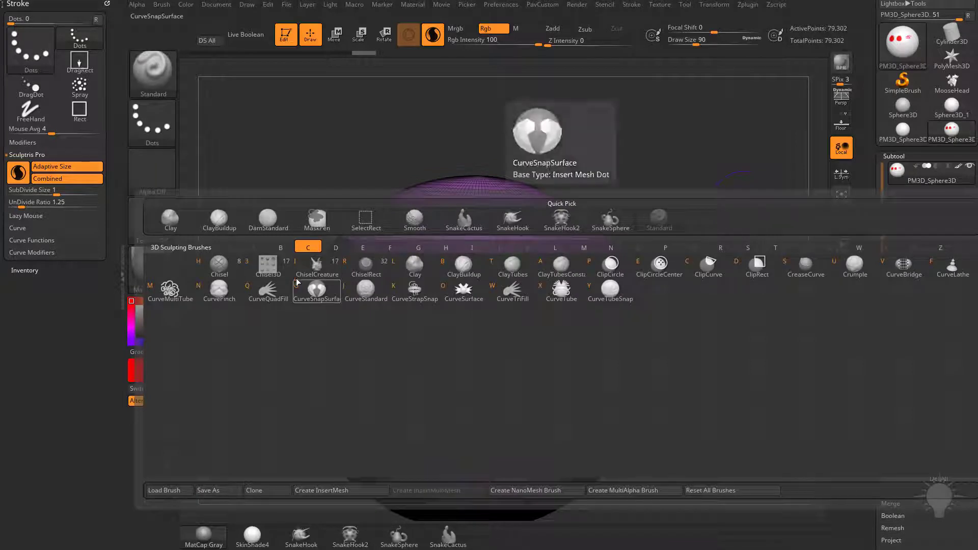
{"action": "left_click", "coordinate": [310, 263]}
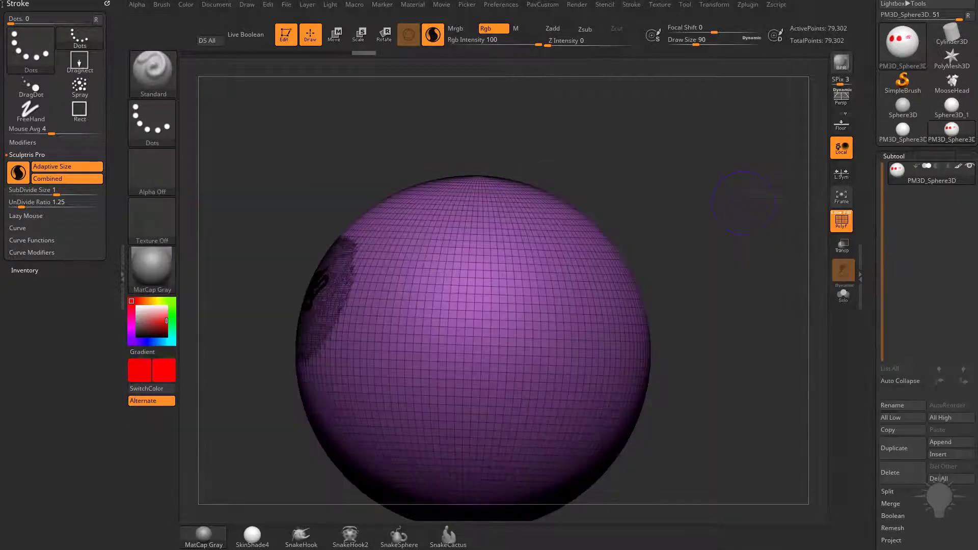
Step: Switch to the browser, look through the "ZB4 R8 What's New" YouTube playlist past the Multi Alpha Brush videos, and return to ZBrush
{"action": "left_click_drag", "start_coordinate": [516, 549], "coordinate": [512, 1]}
{"action": "scroll", "coordinate": [636, 342], "scroll_direction": "down", "scroll_amount": 3}
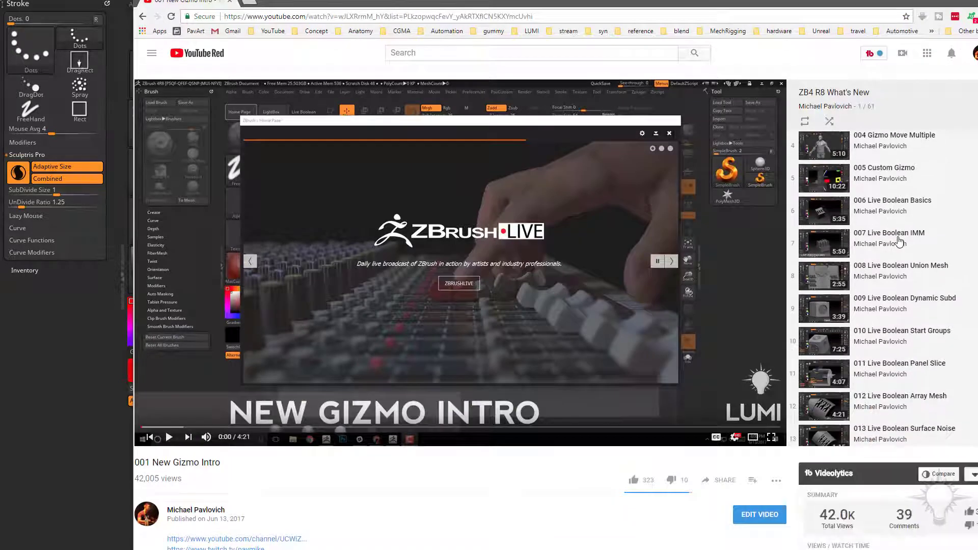
{"action": "scroll", "coordinate": [895, 238], "scroll_direction": "down", "scroll_amount": 2}
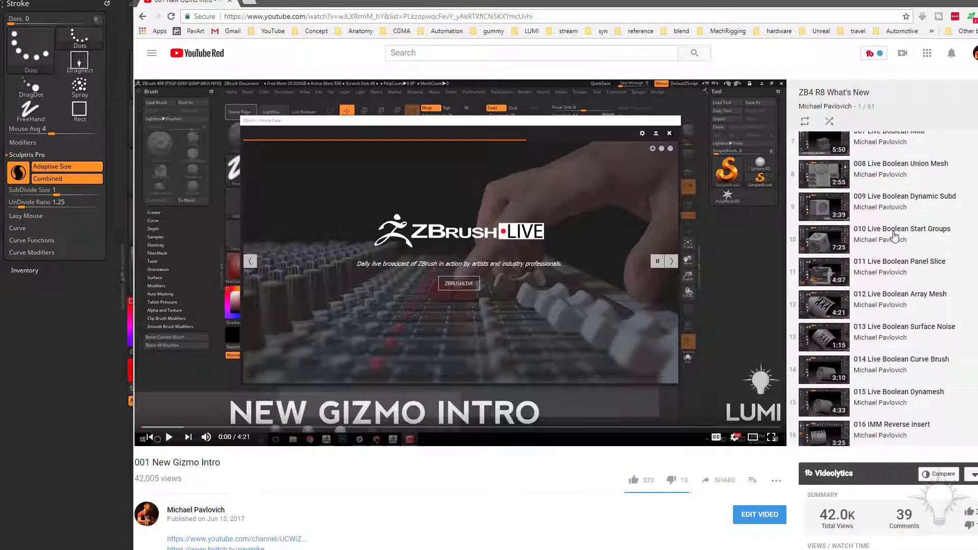
{"action": "scroll", "coordinate": [895, 234], "scroll_direction": "down", "scroll_amount": 5}
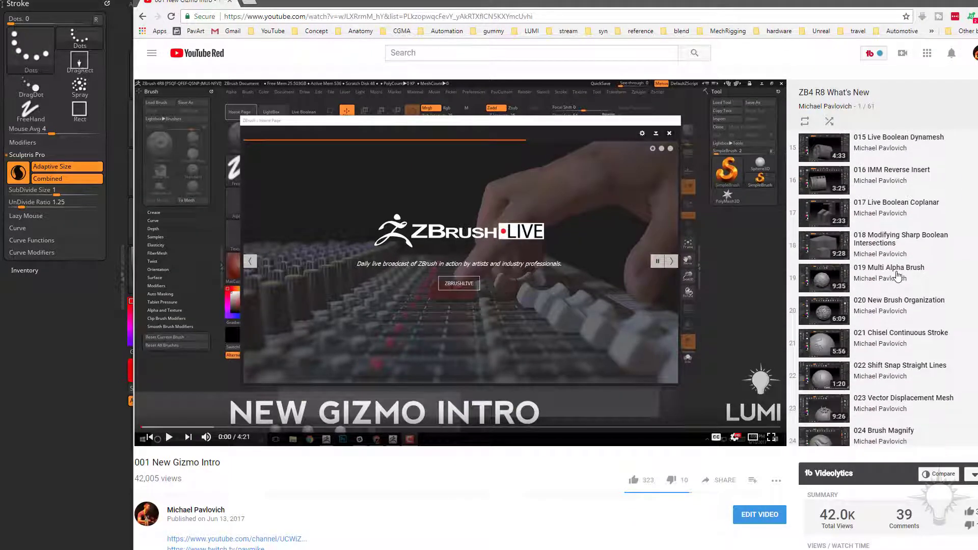
{"action": "scroll", "coordinate": [866, 286], "scroll_direction": "down", "scroll_amount": 7}
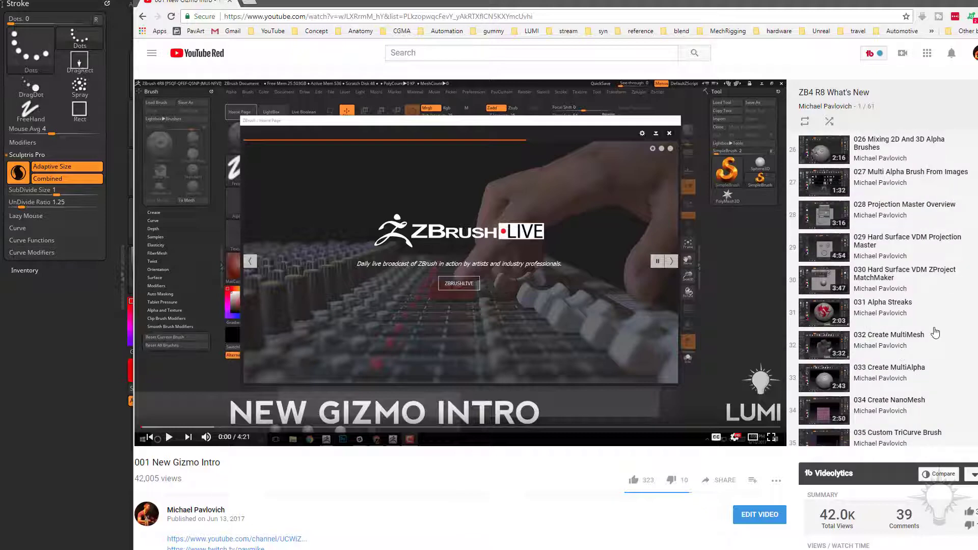
{"action": "left_click_drag", "start_coordinate": [438, 0], "coordinate": [536, 549]}
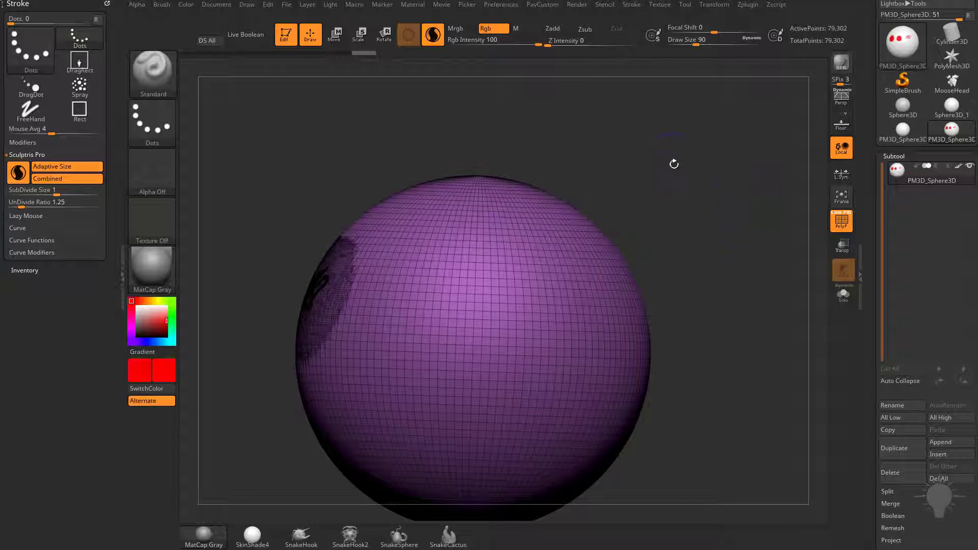
Step: Select the ChiselCreature brush and pick its Ear2 shape
{"action": "key", "text": "b"}
{"action": "key", "text": "c"}
{"action": "left_click", "coordinate": [312, 224]}
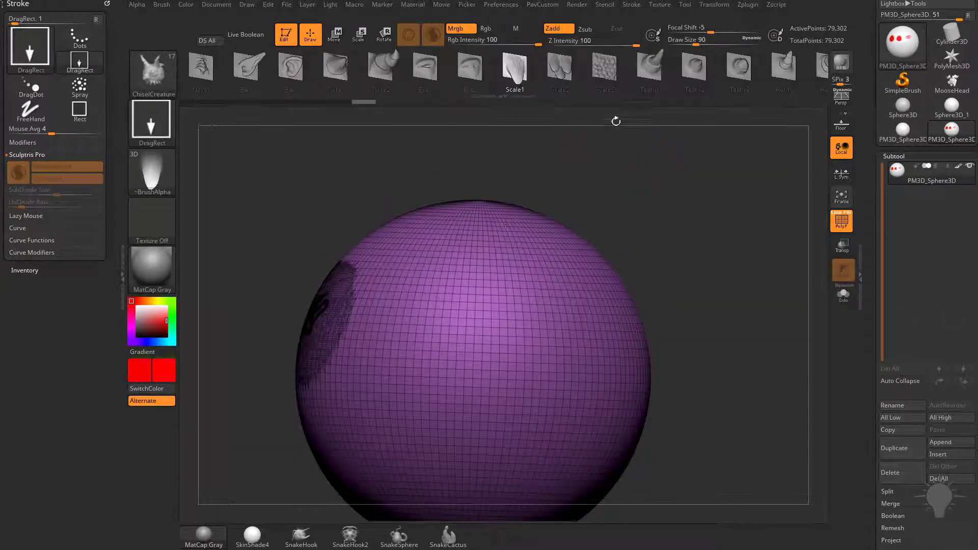
{"action": "left_click", "coordinate": [380, 66]}
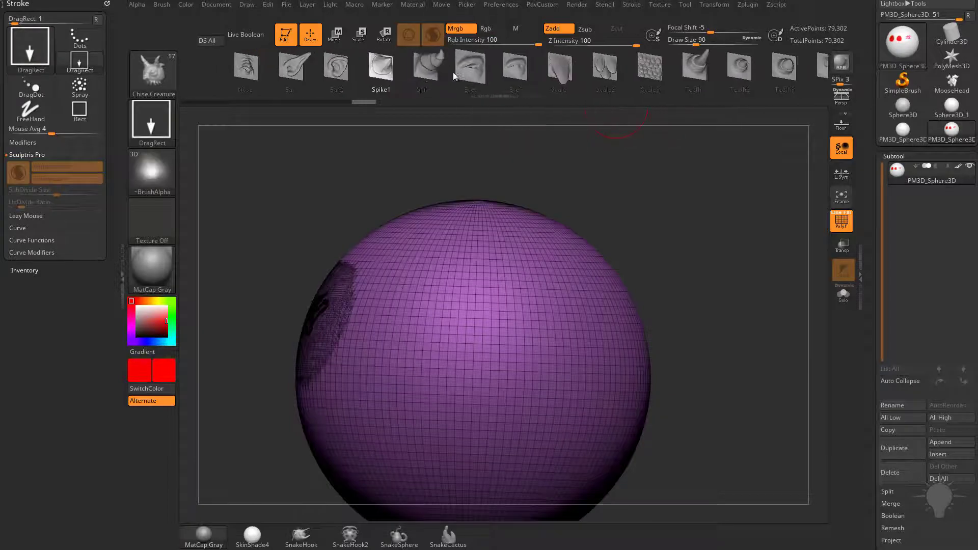
{"action": "left_click", "coordinate": [331, 69]}
Step: Try stamping the Ear2 shape on the sphere with Mrgb on, and undo the stamp
{"action": "left_click_drag", "start_coordinate": [707, 252], "coordinate": [653, 266], "text": "alt"}
{"action": "left_click_drag", "start_coordinate": [444, 317], "coordinate": [548, 347]}
{"action": "key", "text": "ctrl+z"}
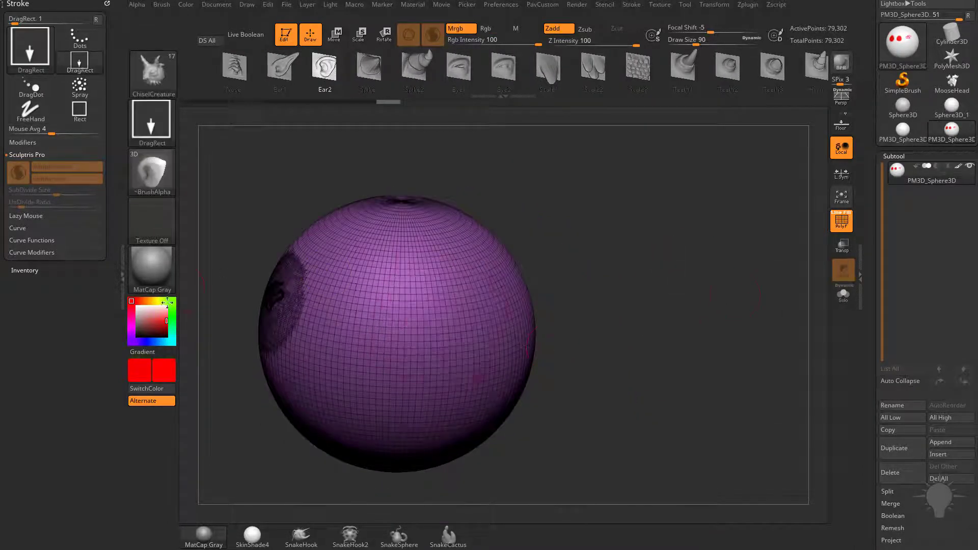
Step: Set the active colour to white, hide the sphere's polypaint, and turn off the Mrgb channel and the polyframe display
{"action": "left_click", "coordinate": [131, 302], "text": "alt"}
{"action": "left_click", "coordinate": [958, 166]}
{"action": "left_click_drag", "start_coordinate": [543, 259], "coordinate": [592, 263], "text": "alt"}
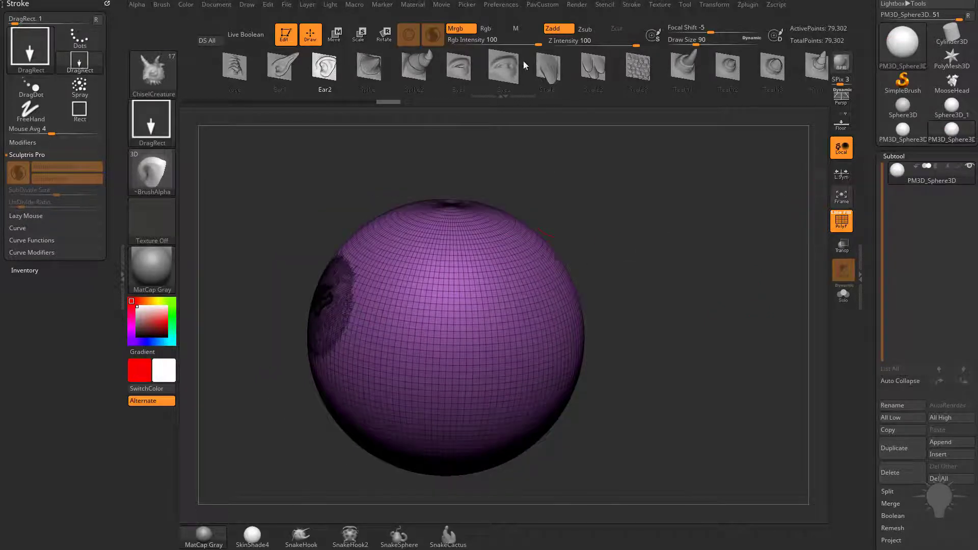
{"action": "left_click", "coordinate": [461, 28]}
{"action": "left_click_drag", "start_coordinate": [642, 242], "coordinate": [595, 257], "text": "alt"}
{"action": "left_click", "coordinate": [841, 224]}
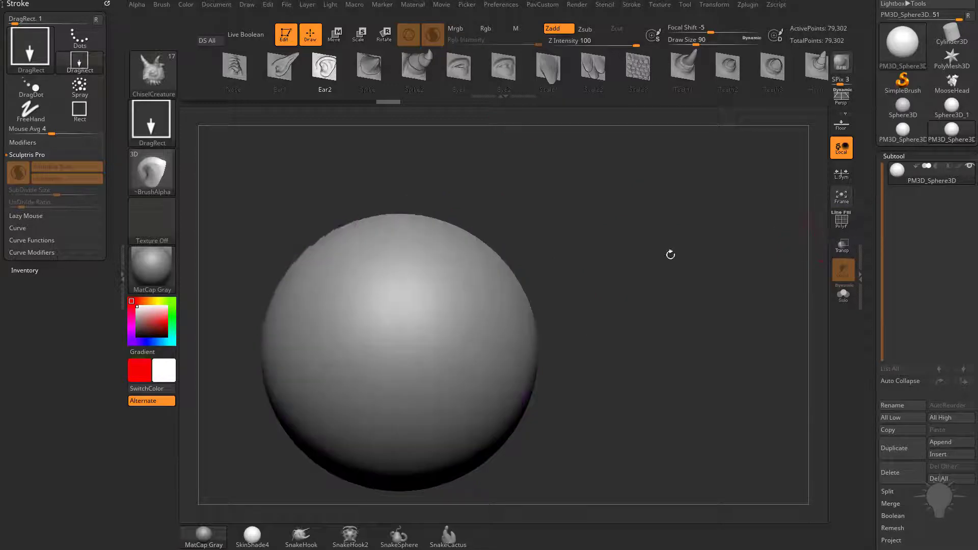
Step: Try stamping a large Ear2 shape on the sphere's coarse mesh with Zadd only, and undo it
{"action": "left_click_drag", "start_coordinate": [707, 249], "coordinate": [737, 238], "text": "alt"}
{"action": "left_click_drag", "start_coordinate": [482, 333], "coordinate": [601, 347]}
{"action": "left_click_drag", "start_coordinate": [602, 347], "coordinate": [659, 315]}
{"action": "left_click_drag", "start_coordinate": [542, 334], "coordinate": [663, 305]}
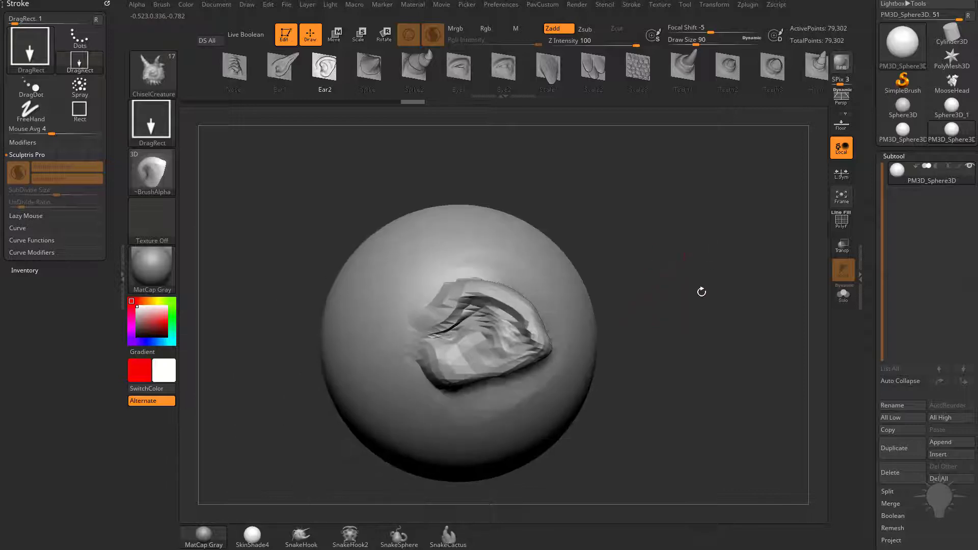
{"action": "key", "text": "ctrl+z"}
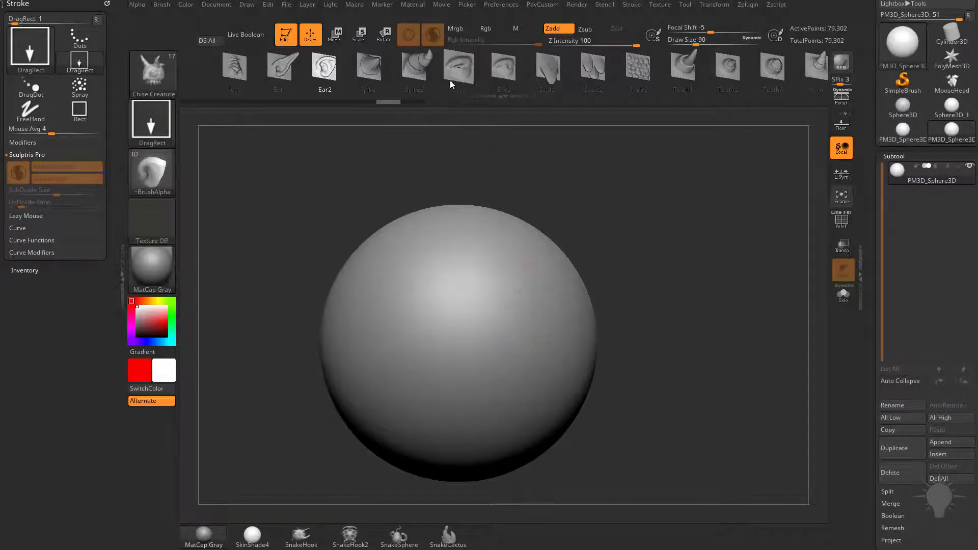
Step: Show the polyframe and smooth a round patch at the sphere's centre with Sculptris Pro on to add mesh density
{"action": "left_click_drag", "start_coordinate": [672, 326], "coordinate": [645, 290]}
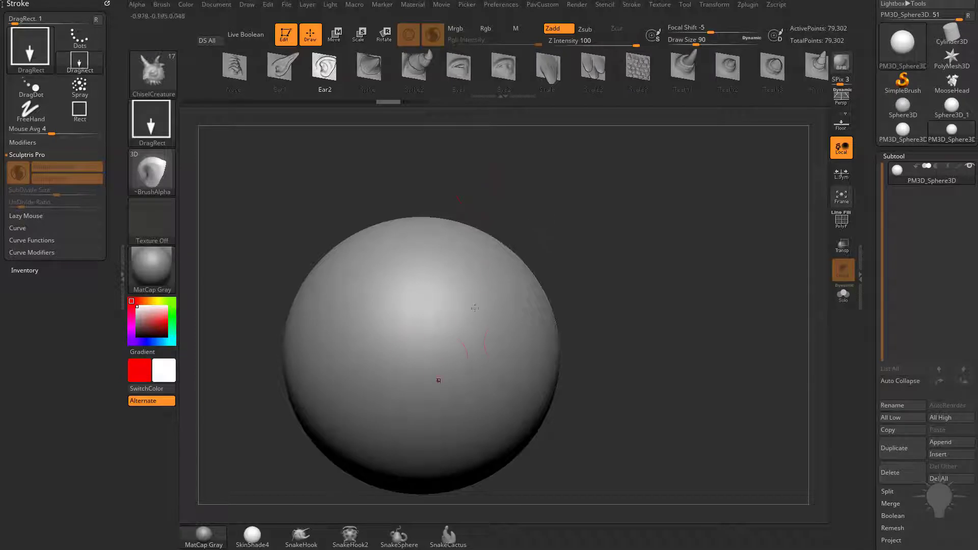
{"action": "key", "text": "shift+f"}
{"action": "left_click_drag", "start_coordinate": [662, 290], "coordinate": [681, 283]}
{"action": "key", "text": "shift"}
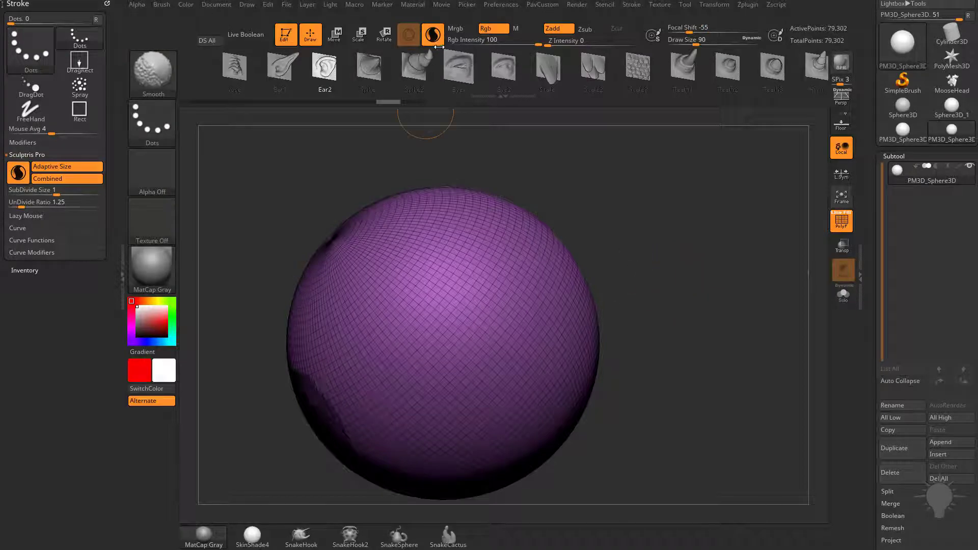
{"action": "mouse_move", "coordinate": [448, 279]}
{"action": "left_mouse_down", "text": "shift"}
{"action": "mouse_move", "coordinate": [423, 351]}
{"action": "mouse_move", "coordinate": [436, 346]}
{"action": "mouse_move", "coordinate": [435, 305]}
{"action": "left_mouse_up", "text": "shift"}
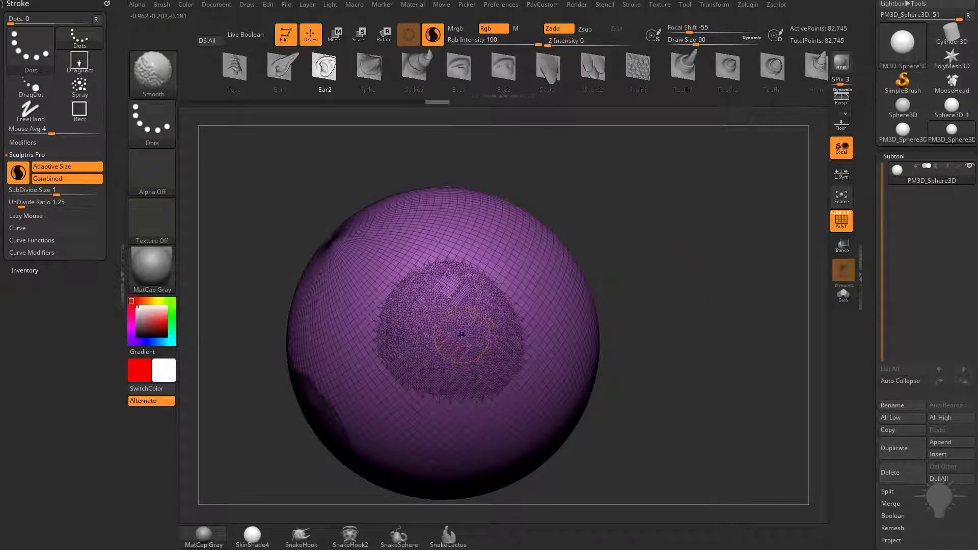
Step: Set the Sculptris Pro UnDivide Ratio to 1 and SubDivide Size to about 0.5, and smooth the central patch again for finer density
{"action": "left_click", "coordinate": [10, 204]}
{"action": "key", "text": "Return"}
{"action": "mouse_move", "coordinate": [442, 319]}
{"action": "left_mouse_down", "text": "shift"}
{"action": "mouse_move", "coordinate": [479, 331]}
{"action": "mouse_move", "coordinate": [474, 321]}
{"action": "mouse_move", "coordinate": [468, 339]}
{"action": "left_mouse_up", "text": "shift"}
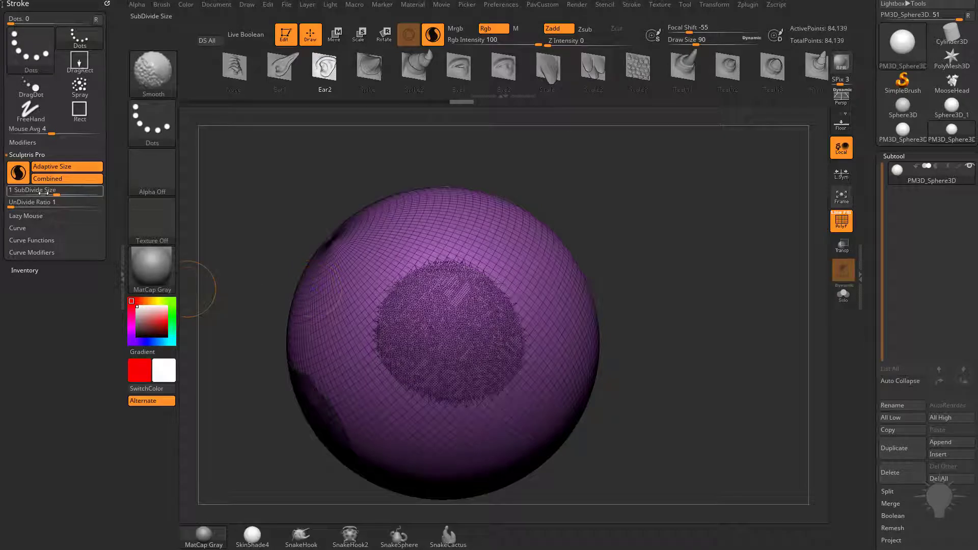
{"action": "left_click_drag", "start_coordinate": [60, 192], "coordinate": [49, 192]}
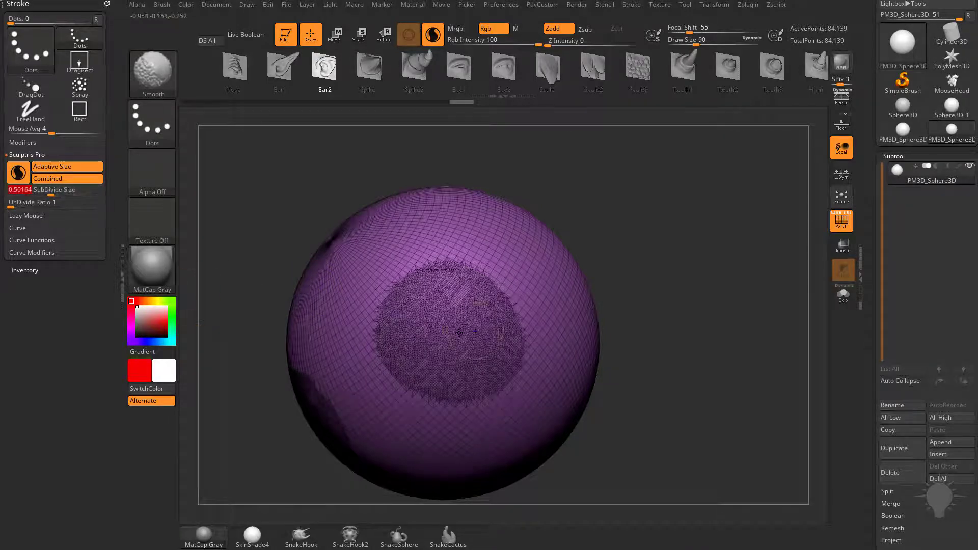
{"action": "mouse_move", "coordinate": [458, 334]}
{"action": "left_mouse_down"}
{"action": "mouse_move", "coordinate": [435, 301]}
{"action": "mouse_move", "coordinate": [505, 326]}
{"action": "mouse_move", "coordinate": [392, 372]}
{"action": "mouse_move", "coordinate": [383, 305]}
{"action": "left_mouse_up"}
Step: Switch back to the ChiselCreature brush, stamp the Ear2 shape on the dense patch, and check its wireframe
{"action": "key", "text": "b"}
{"action": "key", "text": "c"}
{"action": "key", "text": "c"}
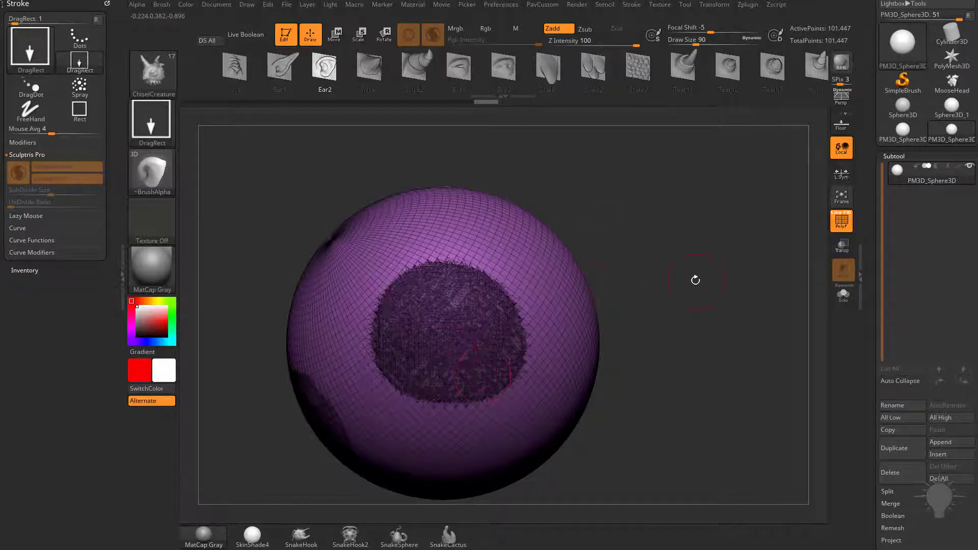
{"action": "left_click", "coordinate": [841, 224]}
{"action": "left_click_drag", "start_coordinate": [446, 329], "coordinate": [560, 321]}
{"action": "left_click_drag", "start_coordinate": [667, 301], "coordinate": [700, 323]}
{"action": "left_click", "coordinate": [842, 222]}
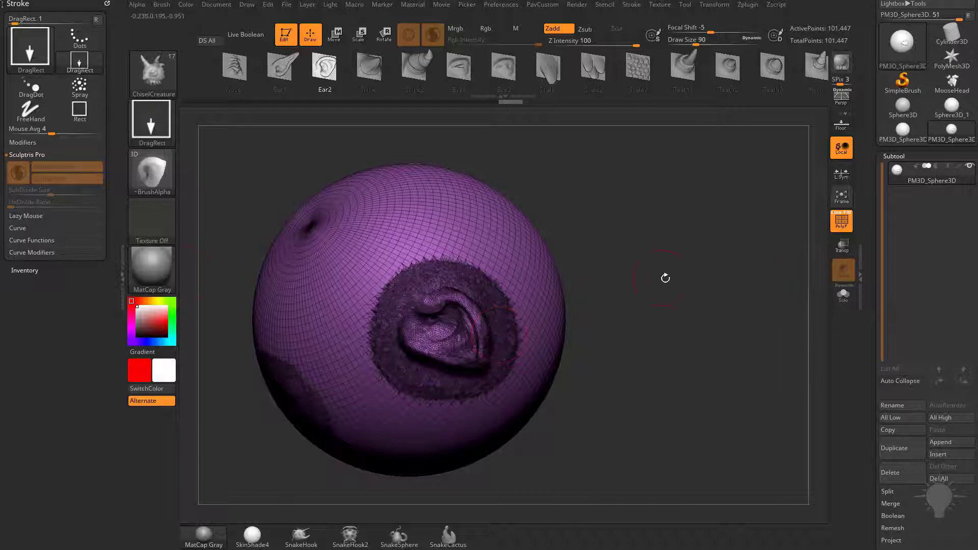
Step: Smooth another patch beside the ear to add density and stamp a second Ear2 shape on it
{"action": "left_click_drag", "start_coordinate": [666, 275], "coordinate": [699, 311]}
{"action": "left_click_drag", "start_coordinate": [736, 244], "coordinate": [698, 239], "text": "alt"}
{"action": "key", "text": "ctrl+z"}
{"action": "mouse_move", "coordinate": [535, 285]}
{"action": "left_mouse_down", "text": "shift"}
{"action": "mouse_move", "coordinate": [517, 305]}
{"action": "mouse_move", "coordinate": [566, 292]}
{"action": "mouse_move", "coordinate": [626, 298]}
{"action": "left_mouse_up", "text": "shift"}
{"action": "mouse_move", "coordinate": [747, 255]}
{"action": "left_mouse_down"}
{"action": "mouse_move", "coordinate": [737, 299]}
{"action": "mouse_move", "coordinate": [725, 282]}
{"action": "mouse_move", "coordinate": [743, 285]}
{"action": "left_mouse_up"}
{"action": "key", "text": "shift+f"}
{"action": "left_click_drag", "start_coordinate": [683, 305], "coordinate": [735, 275]}
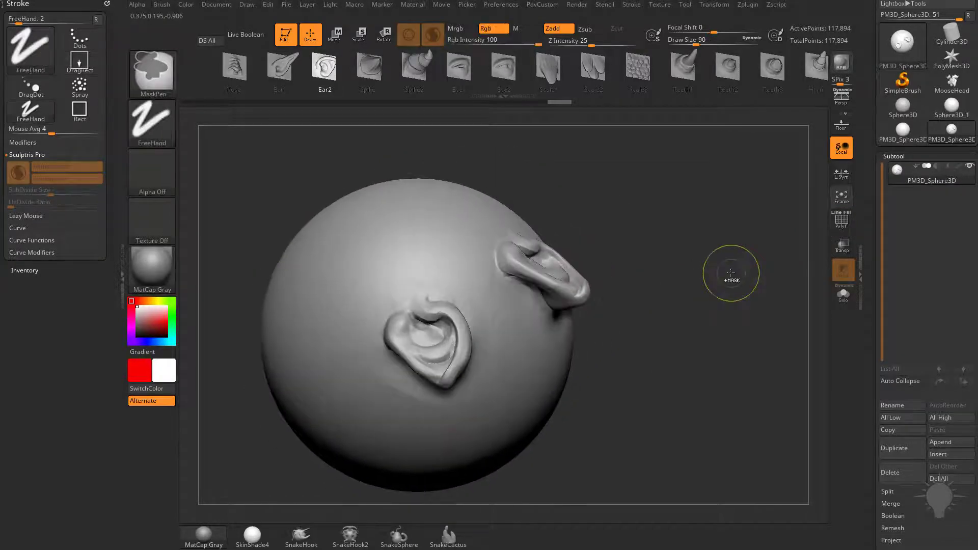
Step: Undo both ear stamps and the densified patches on the sphere
{"action": "key", "text": "ctrl+z"}
{"action": "key", "text": "ctrl+z"}
{"action": "key", "text": "shift+f"}
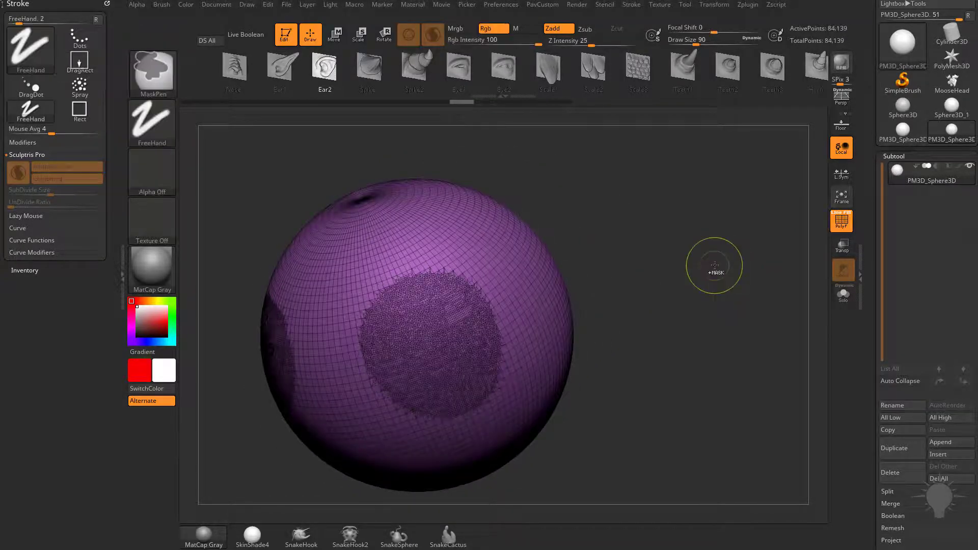
{"action": "key", "text": "ctrl+z"}
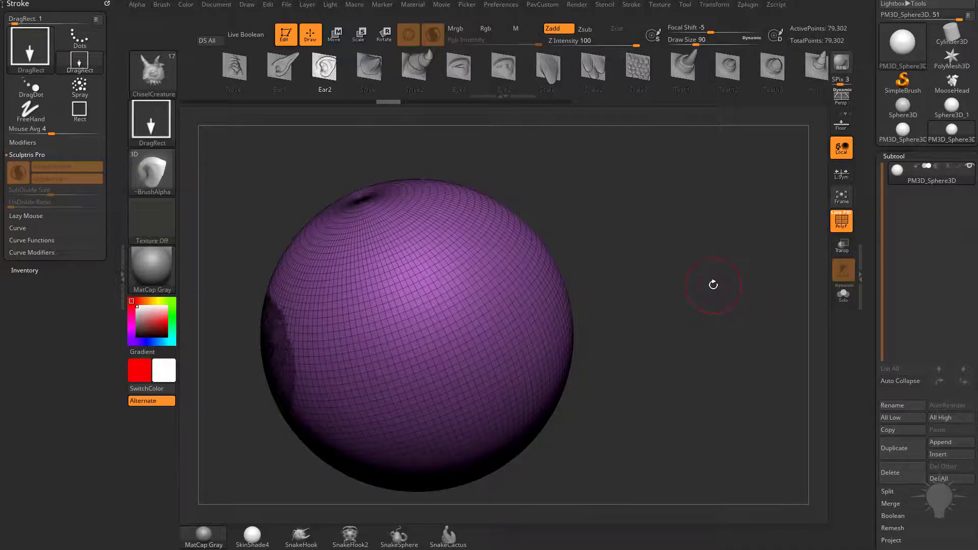
Step: Select the ChiselRect brush and pick its Gear14 shape
{"action": "key", "text": "b"}
{"action": "key", "text": "c"}
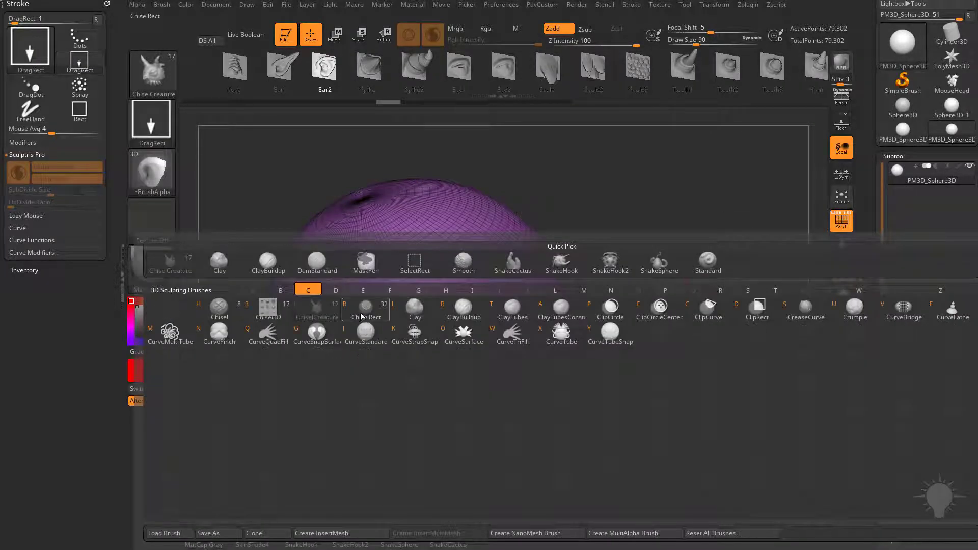
{"action": "key", "text": "r"}
{"action": "mouse_move", "coordinate": [400, 71]}
{"action": "left_mouse_down"}
{"action": "mouse_move", "coordinate": [365, 69]}
{"action": "mouse_move", "coordinate": [465, 77]}
{"action": "left_mouse_up"}
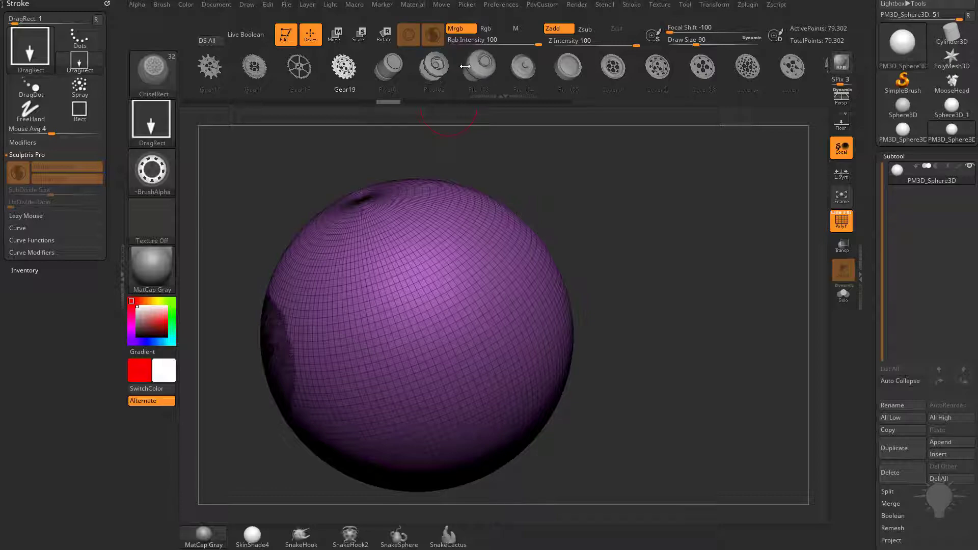
{"action": "left_click_drag", "start_coordinate": [432, 75], "coordinate": [506, 76]}
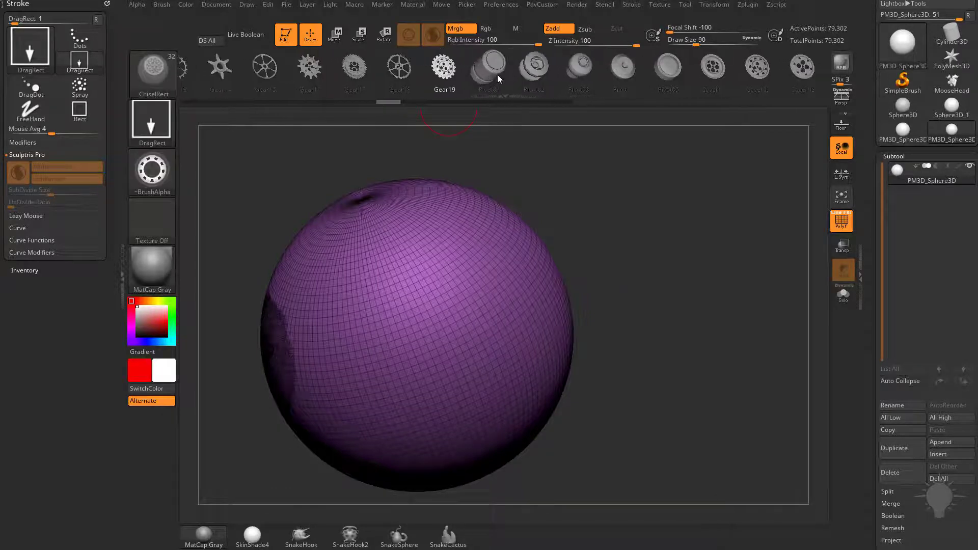
{"action": "left_click_drag", "start_coordinate": [378, 70], "coordinate": [490, 66]}
{"action": "left_click", "coordinate": [332, 67]}
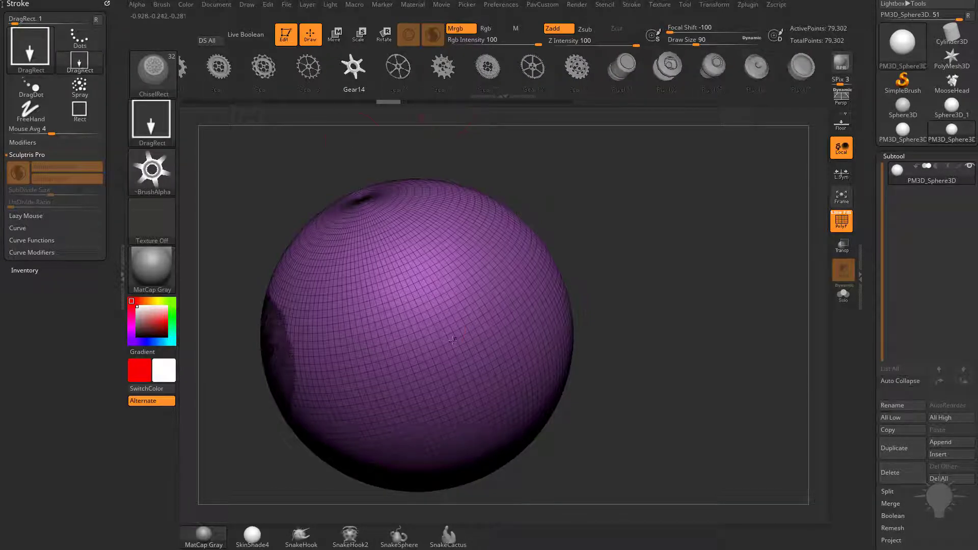
Step: Try stamping the Gear14 shape on the sphere's coarse mesh, inspect it without the polyframe, and undo it
{"action": "left_click_drag", "start_coordinate": [423, 321], "coordinate": [493, 347]}
{"action": "left_click", "coordinate": [841, 221]}
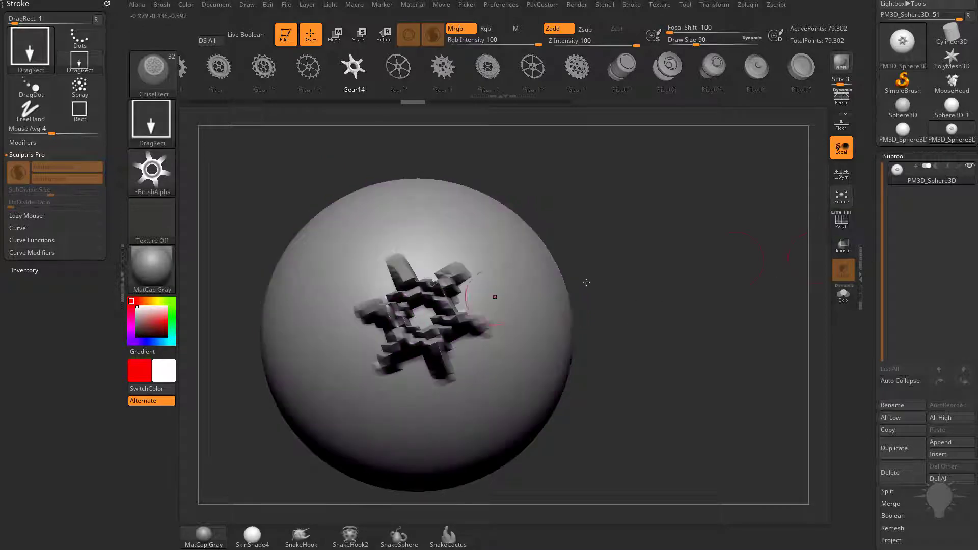
{"action": "left_click_drag", "start_coordinate": [609, 280], "coordinate": [385, 333]}
{"action": "left_click_drag", "start_coordinate": [549, 259], "coordinate": [655, 273]}
{"action": "key", "text": "ctrl+z"}
Step: Smooth a patch of the sphere with Sculptris Pro to add mesh density, and turn off the polyframe display
{"action": "left_click_drag", "start_coordinate": [585, 223], "coordinate": [609, 273]}
{"action": "key", "text": "shift"}
{"action": "left_click", "coordinate": [838, 225]}
{"action": "mouse_move", "coordinate": [393, 331]}
{"action": "left_mouse_down", "text": "shift"}
{"action": "mouse_move", "coordinate": [413, 334]}
{"action": "mouse_move", "coordinate": [383, 357]}
{"action": "mouse_move", "coordinate": [425, 301]}
{"action": "left_mouse_up", "text": "shift"}
{"action": "key", "text": "shift+f"}
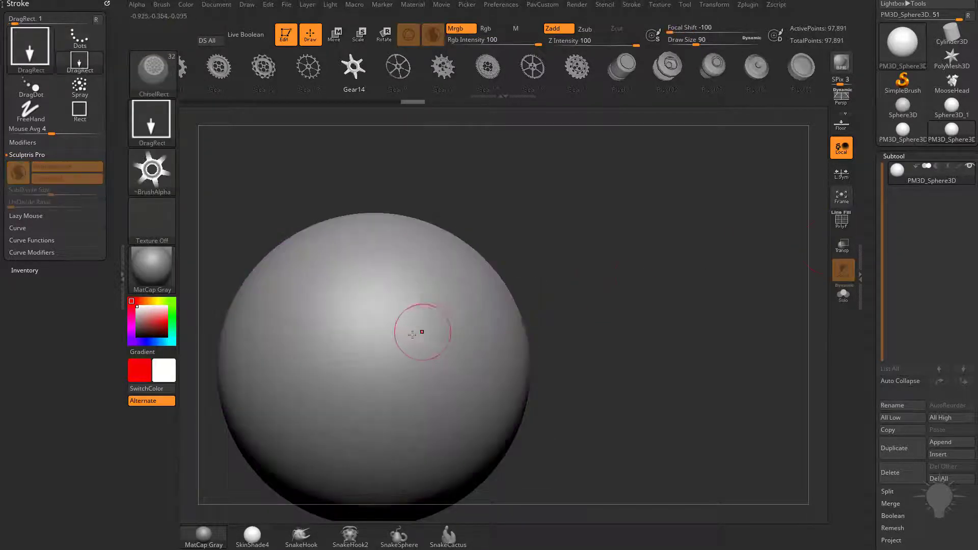
Step: Try stamping the Gear14 shape on the dense patch at Z Intensity 100, and undo it
{"action": "left_click_drag", "start_coordinate": [408, 337], "coordinate": [488, 351]}
{"action": "mouse_move", "coordinate": [606, 332]}
{"action": "left_mouse_down"}
{"action": "mouse_move", "coordinate": [598, 247]}
{"action": "mouse_move", "coordinate": [667, 271]}
{"action": "left_mouse_up"}
{"action": "key", "text": "ctrl+z"}
Step: Set the Z Intensity to 23 and stamp the Gear14 shape on the dense patch
{"action": "left_click_drag", "start_coordinate": [593, 43], "coordinate": [590, 43]}
{"action": "left_click_drag", "start_coordinate": [560, 285], "coordinate": [484, 352]}
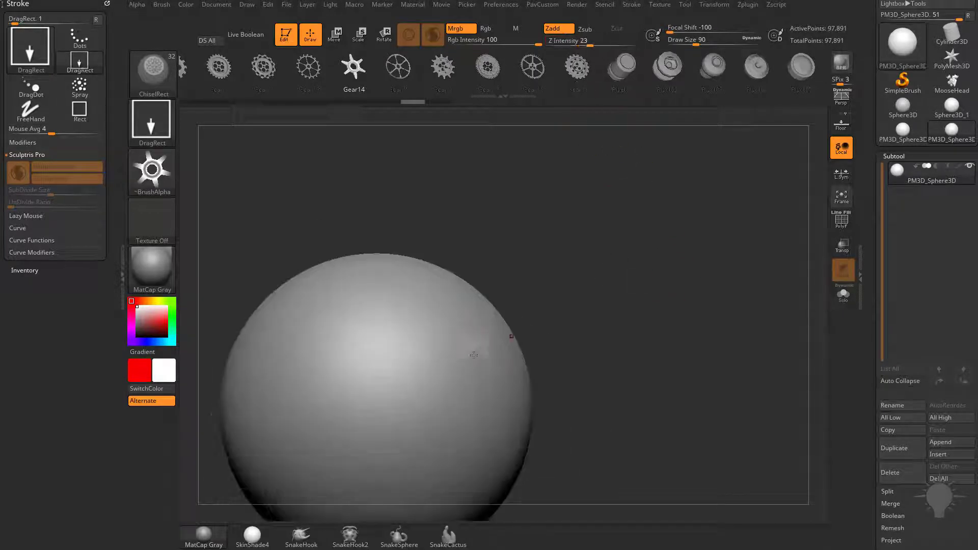
{"action": "left_click_drag", "start_coordinate": [422, 350], "coordinate": [461, 363]}
Step: Stamp a second Gear14 shape on the coarse area of the sphere beside the dense patch
{"action": "left_click_drag", "start_coordinate": [578, 331], "coordinate": [753, 319]}
{"action": "left_click_drag", "start_coordinate": [643, 305], "coordinate": [565, 326]}
{"action": "left_click_drag", "start_coordinate": [549, 290], "coordinate": [569, 305]}
{"action": "left_click_drag", "start_coordinate": [683, 300], "coordinate": [769, 257]}
{"action": "left_click_drag", "start_coordinate": [632, 281], "coordinate": [671, 273]}
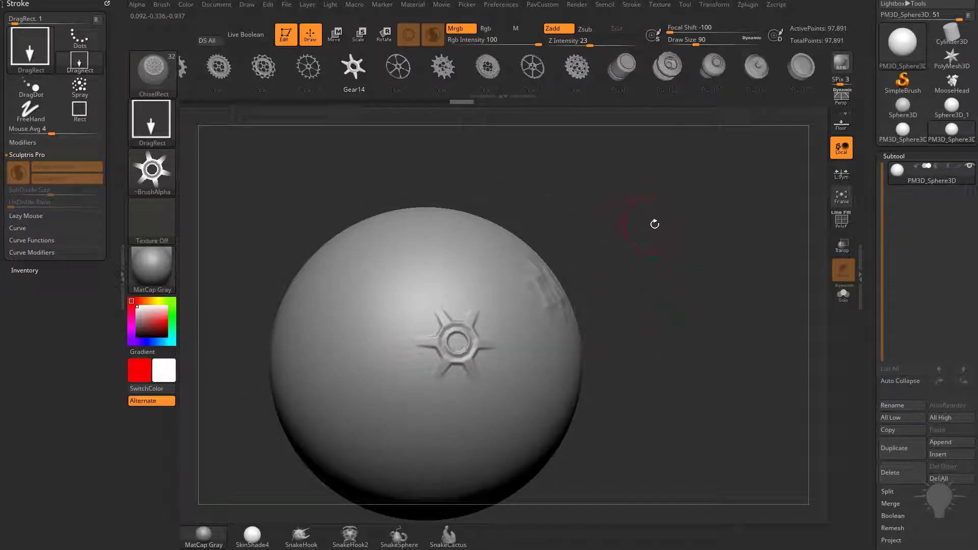
Step: Switch the ChiselRect brush's stroke type to DragDot
{"action": "left_click", "coordinate": [152, 123]}
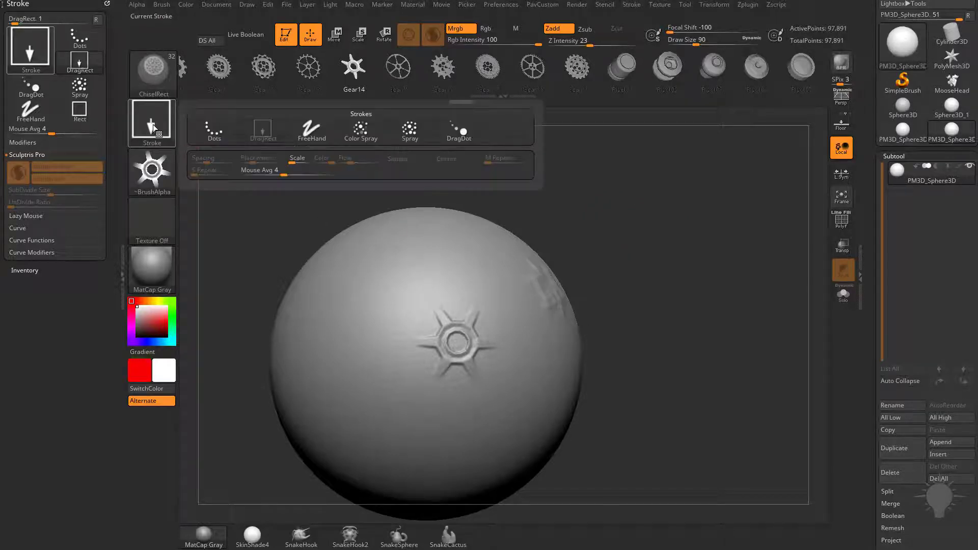
{"action": "left_click", "coordinate": [469, 134]}
{"action": "left_click_drag", "start_coordinate": [714, 352], "coordinate": [619, 350]}
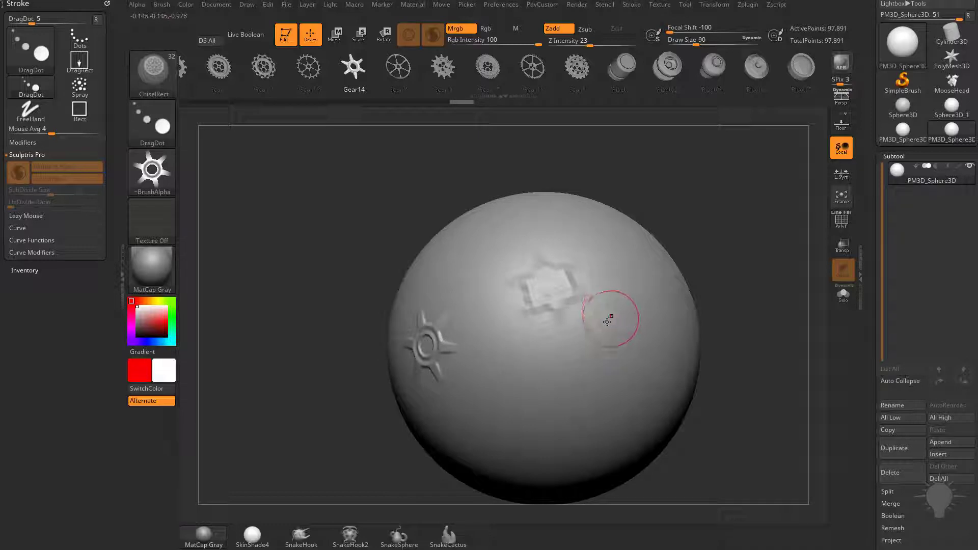
{"action": "left_click_drag", "start_coordinate": [734, 275], "coordinate": [635, 311]}
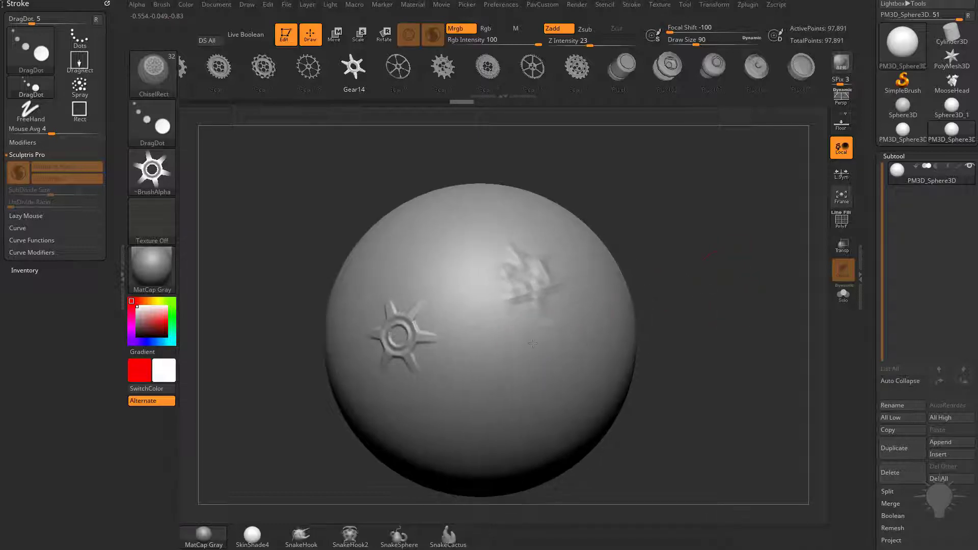
Step: Stamp more Gear14 shapes on the coarse area of the sphere using the DragDot stroke
{"action": "mouse_move", "coordinate": [565, 323]}
{"action": "left_mouse_down"}
{"action": "mouse_move", "coordinate": [574, 318]}
{"action": "mouse_move", "coordinate": [569, 326]}
{"action": "mouse_move", "coordinate": [544, 246]}
{"action": "left_mouse_up"}
{"action": "left_click_drag", "start_coordinate": [668, 288], "coordinate": [755, 271]}
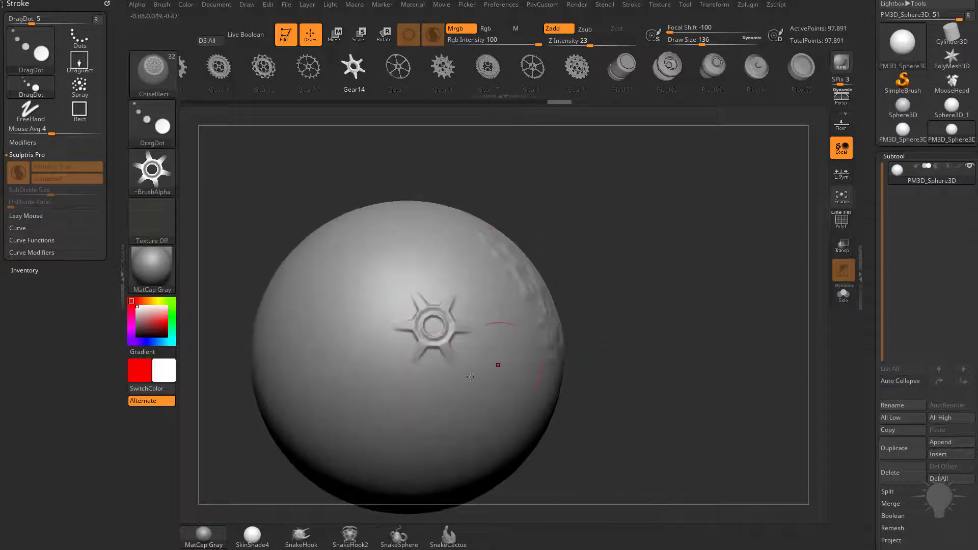
Step: Smooth the area below the crisp gear with Sculptris Pro to add mesh density, using PolyFrame to check it, and hide PolyFrame
{"action": "key", "text": "shift"}
{"action": "key", "text": "shift+f"}
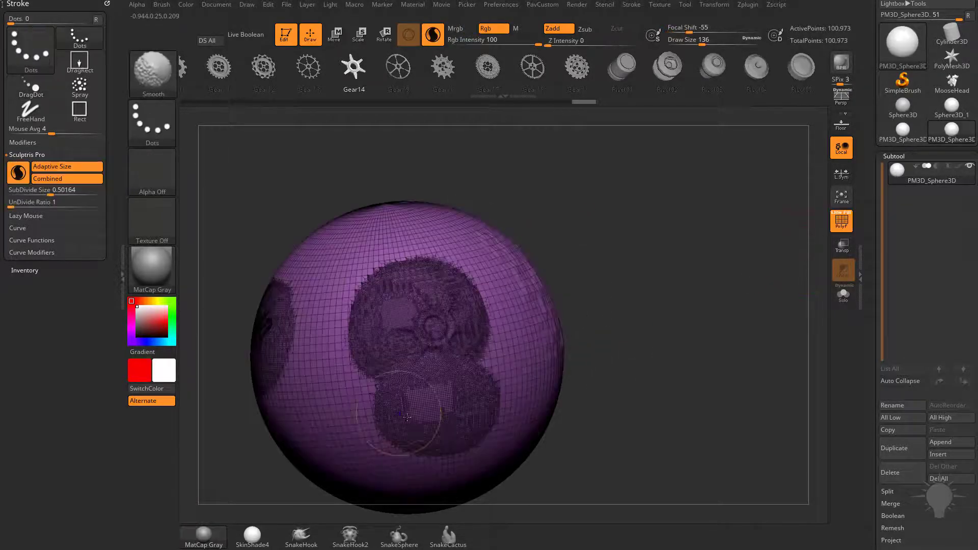
{"action": "left_click_drag", "start_coordinate": [423, 402], "coordinate": [374, 382], "text": "shift"}
{"action": "left_click_drag", "start_coordinate": [689, 332], "coordinate": [778, 304]}
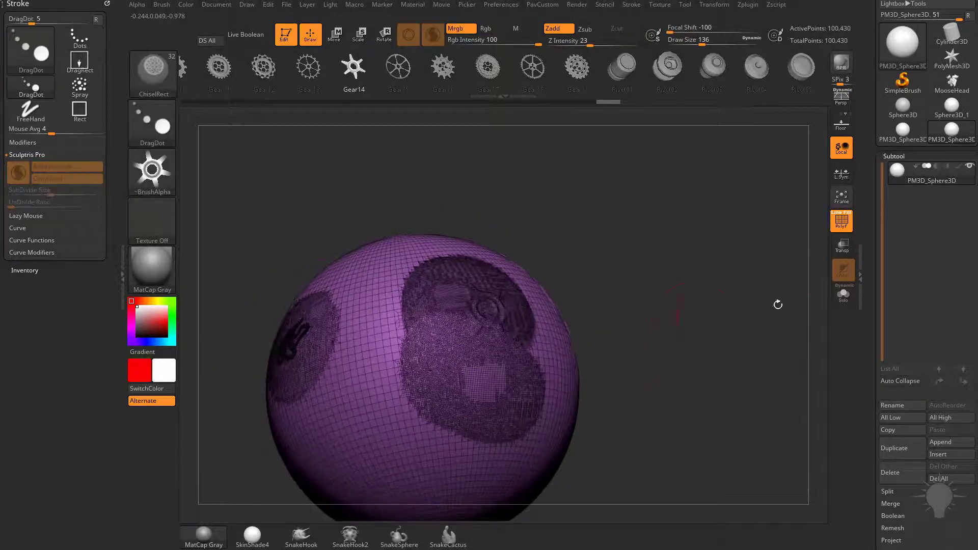
{"action": "left_click", "coordinate": [841, 222]}
Step: Stamp a cluster of small Gear14 shapes across the dense patch, filling the area below and beside the large gear
{"action": "left_click", "coordinate": [441, 377]}
{"action": "left_click", "coordinate": [492, 388]}
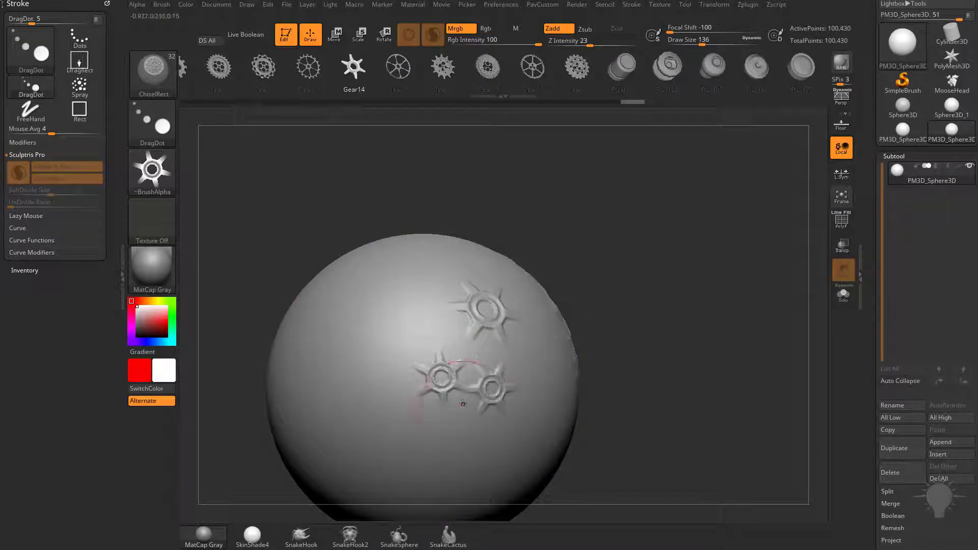
{"action": "left_click_drag", "start_coordinate": [463, 403], "coordinate": [468, 408]}
{"action": "left_click", "coordinate": [403, 372]}
{"action": "left_click", "coordinate": [405, 400]}
{"action": "left_click", "coordinate": [432, 424]}
{"action": "left_click", "coordinate": [470, 434]}
{"action": "left_click_drag", "start_coordinate": [483, 432], "coordinate": [496, 429]}
{"action": "left_click_drag", "start_coordinate": [652, 345], "coordinate": [531, 399]}
{"action": "left_click", "coordinate": [411, 331]}
{"action": "left_click_drag", "start_coordinate": [664, 307], "coordinate": [632, 351]}
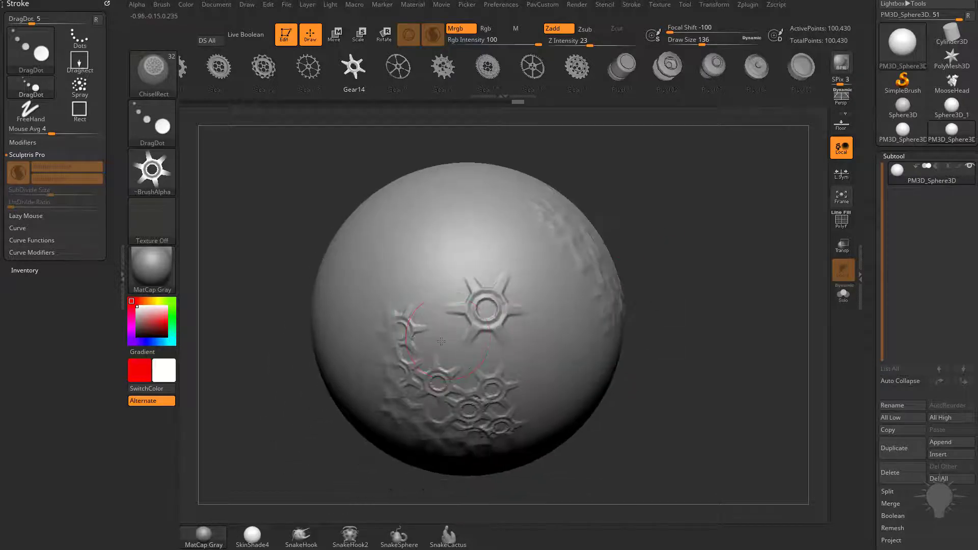
{"action": "left_click", "coordinate": [442, 339]}
{"action": "left_click", "coordinate": [478, 353]}
{"action": "left_click", "coordinate": [435, 306]}
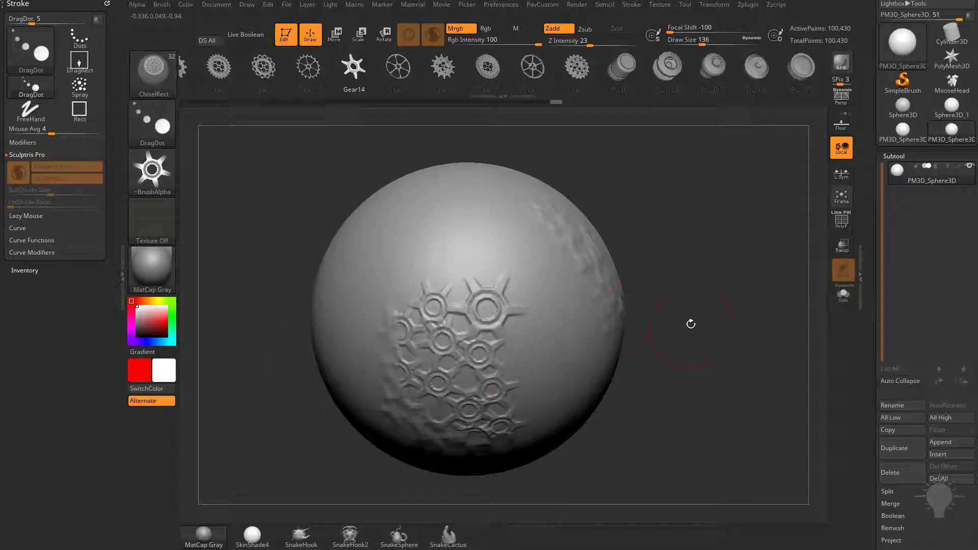
Step: Switch the ChiselRect brush to the FreeHand stroke and paint Gear14 strokes above and beside the large gear
{"action": "left_click", "coordinate": [168, 137]}
{"action": "left_click", "coordinate": [313, 130]}
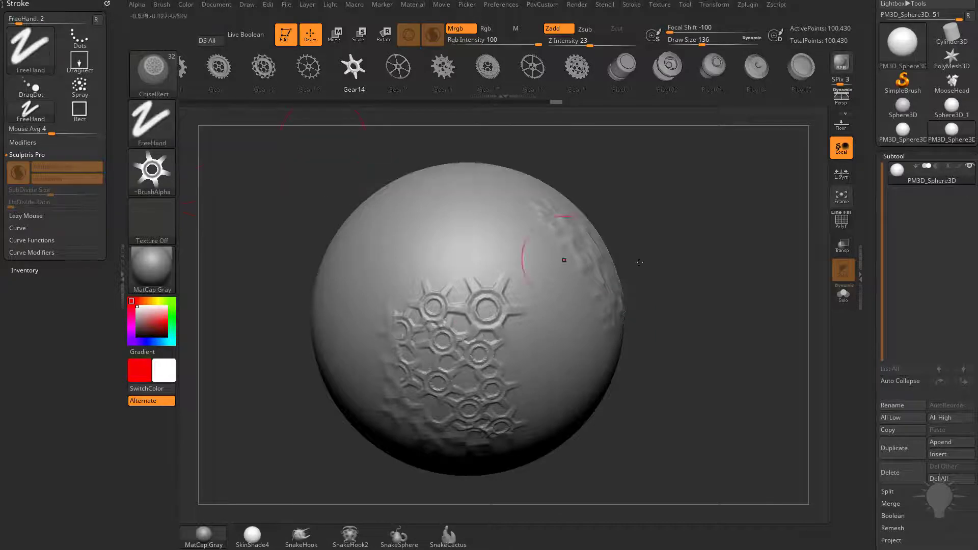
{"action": "mouse_move", "coordinate": [710, 265]}
{"action": "right_mouse_down"}
{"action": "mouse_move", "coordinate": [830, 240]}
{"action": "mouse_move", "coordinate": [472, 268]}
{"action": "right_mouse_up"}
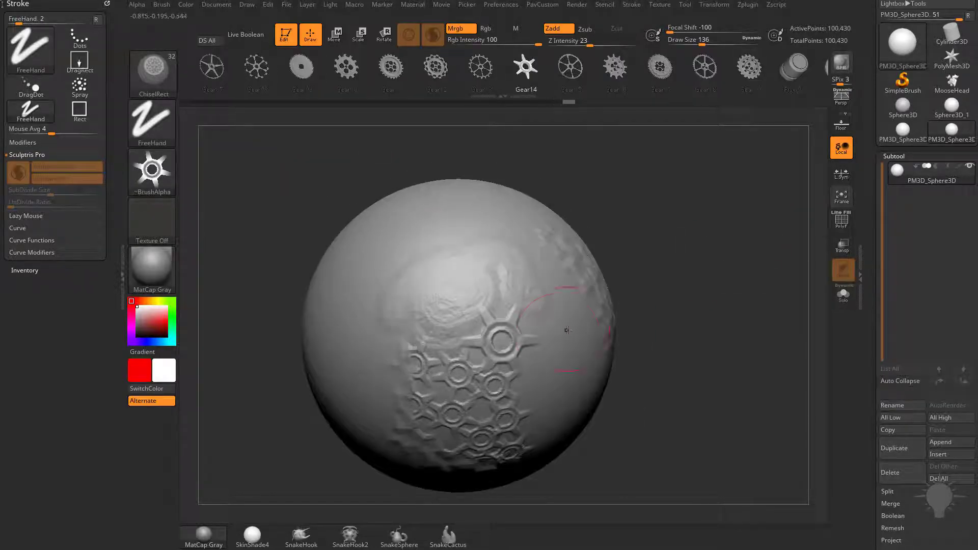
{"action": "key", "text": "ctrl+shift+z"}
{"action": "key", "text": "ctrl+shift+z"}
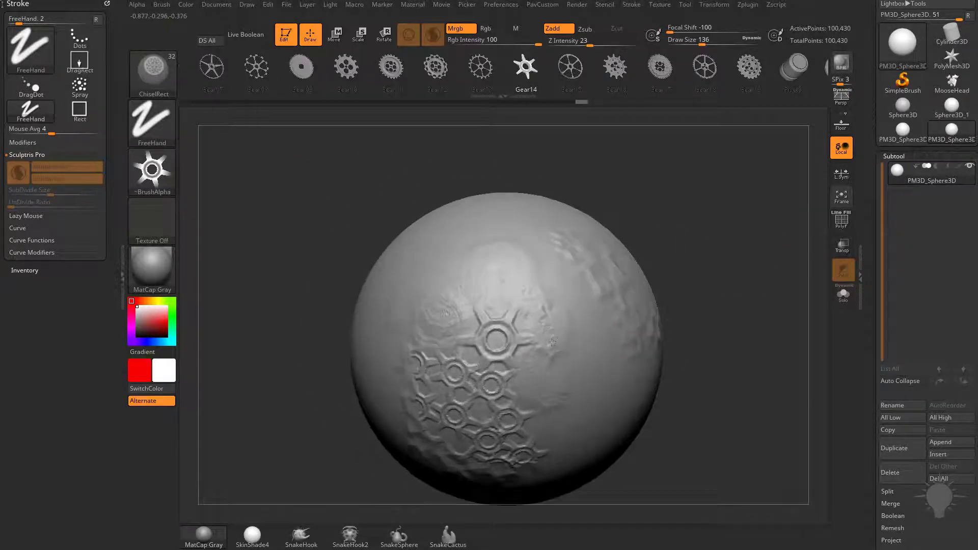
{"action": "right_click_drag", "start_coordinate": [683, 270], "coordinate": [705, 254]}
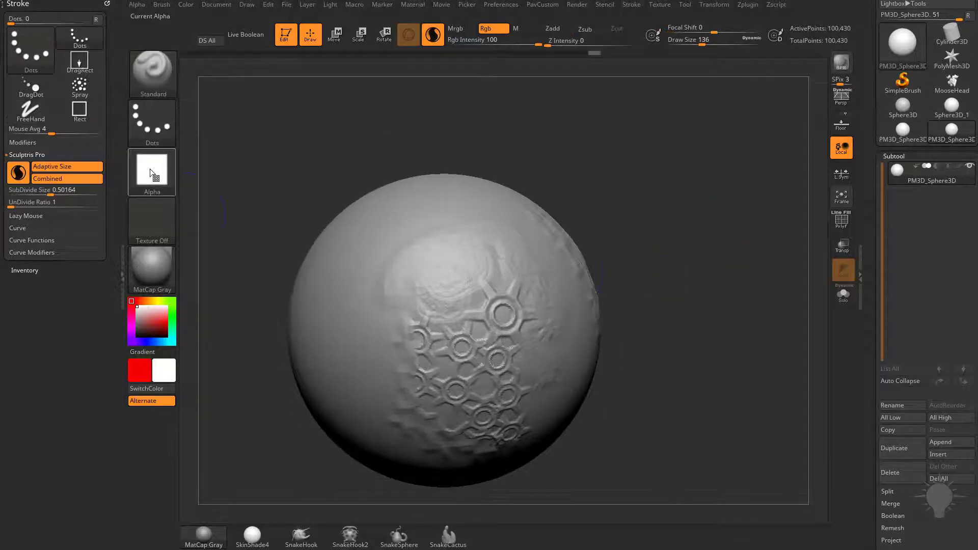
Step: Give the Standard brush the star-shaped Alpha 10 and the FreeHand stroke type
{"action": "left_click", "coordinate": [152, 173]}
{"action": "left_click", "coordinate": [206, 177]}
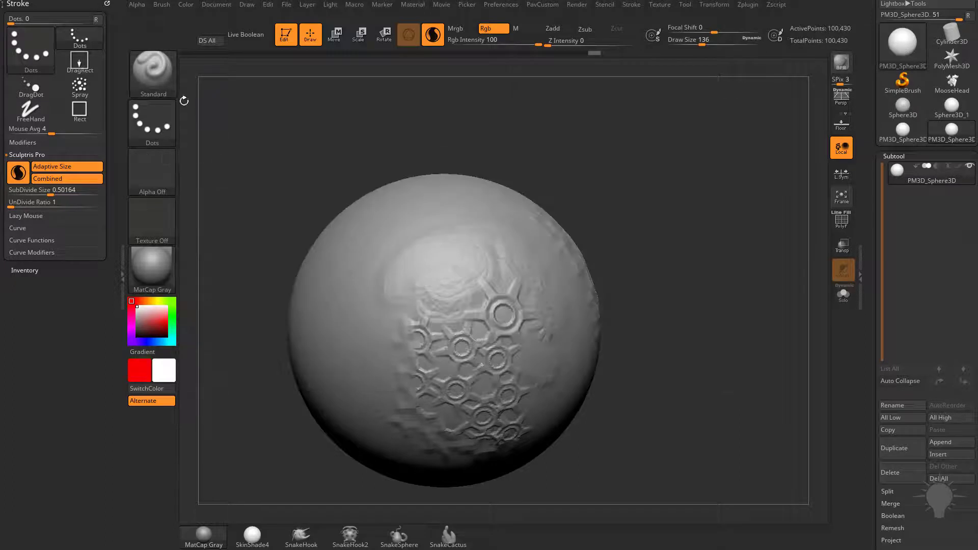
{"action": "left_click", "coordinate": [152, 183]}
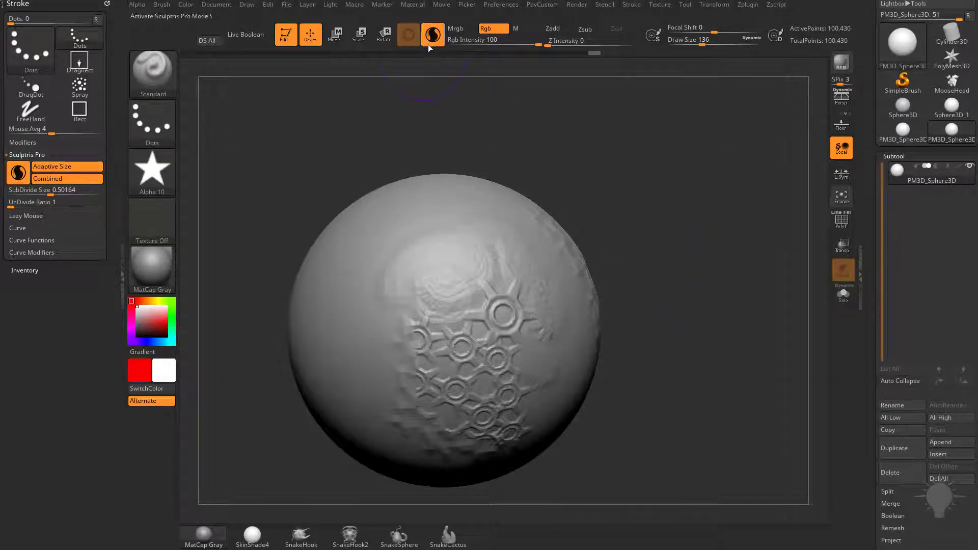
{"action": "left_click", "coordinate": [163, 127]}
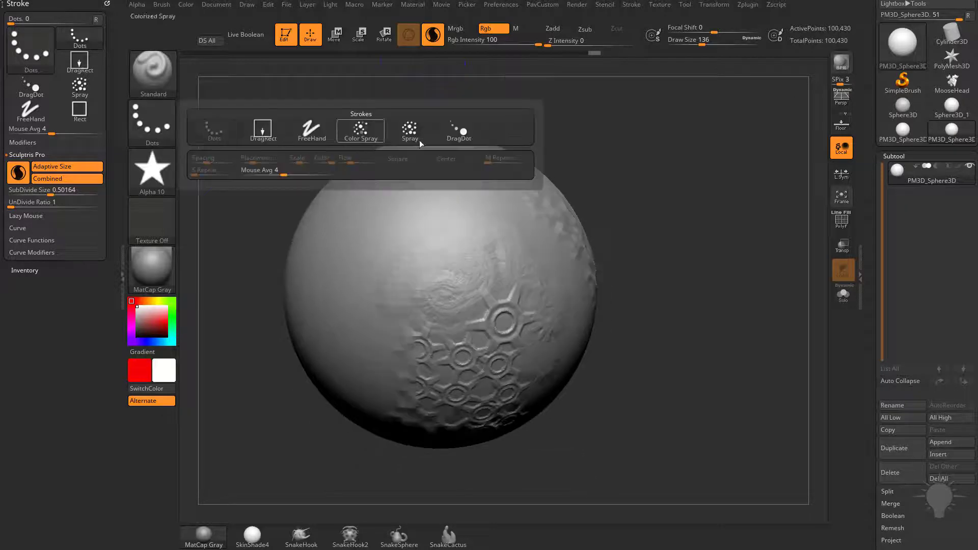
{"action": "left_click", "coordinate": [304, 137]}
Step: Try painting star-alpha strokes on the upper part of the sphere with PolyFrame on, and undo them
{"action": "left_click_drag", "start_coordinate": [393, 148], "coordinate": [404, 197], "text": "alt"}
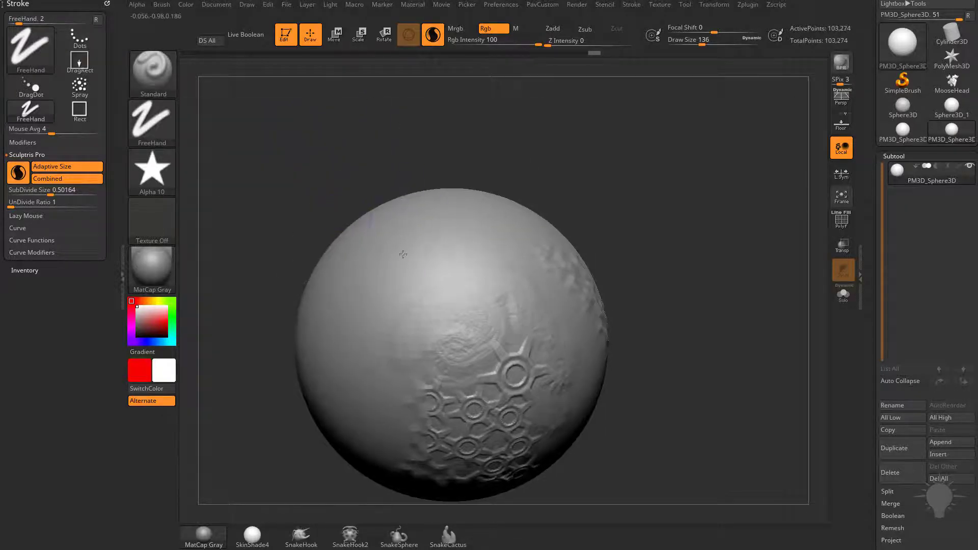
{"action": "left_click", "coordinate": [841, 220]}
{"action": "mouse_move", "coordinate": [459, 286]}
{"action": "left_mouse_down"}
{"action": "mouse_move", "coordinate": [430, 305]}
{"action": "mouse_move", "coordinate": [462, 308]}
{"action": "mouse_move", "coordinate": [510, 242]}
{"action": "left_mouse_up"}
{"action": "key", "text": "ctrl+z"}
{"action": "key", "text": "ctrl+z"}
{"action": "key", "text": "ctrl+z"}
{"action": "key", "text": "ctrl+z"}
{"action": "key", "text": "ctrl+z"}
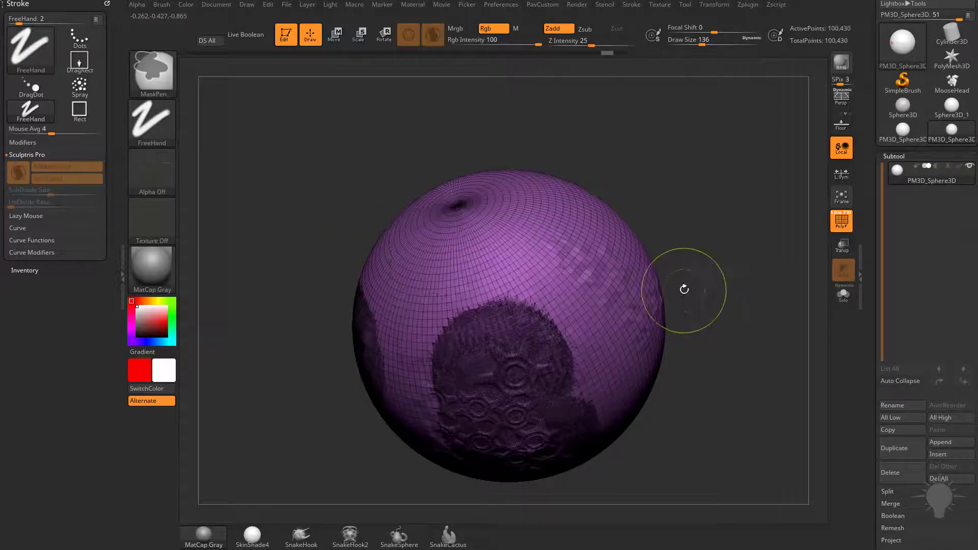
{"action": "key", "text": "ctrl+z"}
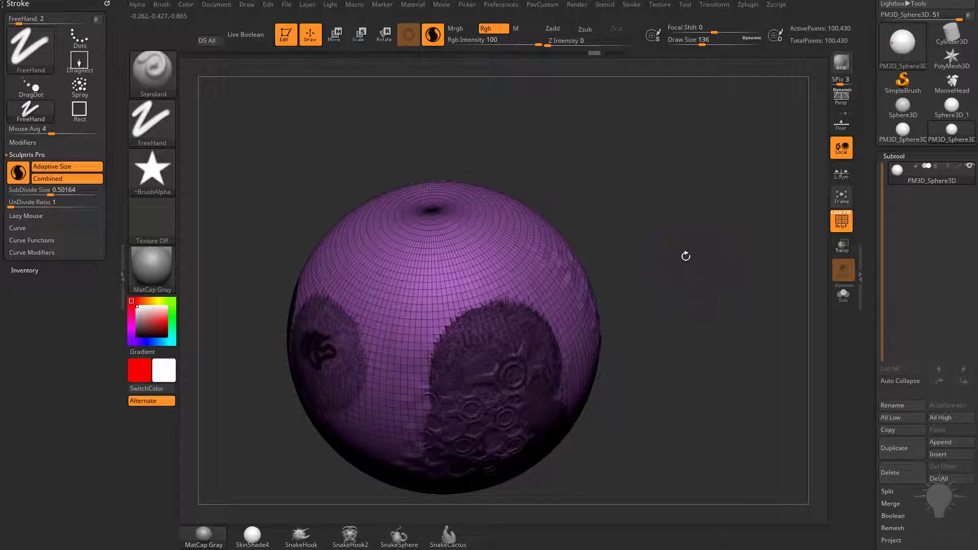
Step: Enable Zadd, turn off Rgb and set the Z Intensity to 25 for the Standard brush
{"action": "key", "text": "b"}
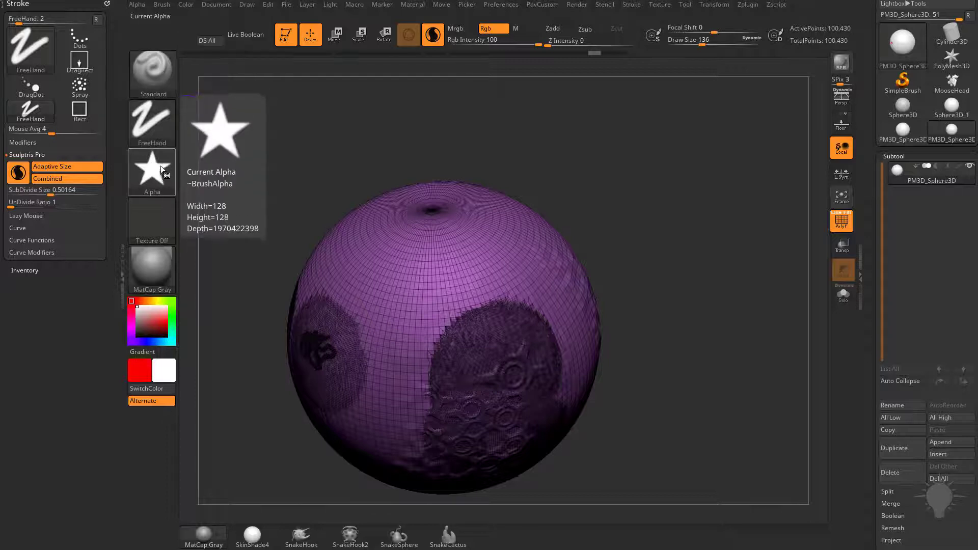
{"action": "left_click", "coordinate": [553, 28]}
{"action": "left_click", "coordinate": [496, 29]}
{"action": "left_click_drag", "start_coordinate": [564, 43], "coordinate": [592, 44]}
Step: Sculpt winding FreeHand strokes with the star alpha above the gear cluster, with PolyFrame hidden for part of the work
{"action": "left_click_drag", "start_coordinate": [665, 258], "coordinate": [644, 271]}
{"action": "mouse_move", "coordinate": [501, 247]}
{"action": "left_mouse_down"}
{"action": "mouse_move", "coordinate": [497, 259]}
{"action": "mouse_move", "coordinate": [443, 270]}
{"action": "mouse_move", "coordinate": [408, 306]}
{"action": "left_mouse_up"}
{"action": "key", "text": "shift+f"}
{"action": "mouse_move", "coordinate": [544, 280]}
{"action": "left_mouse_down"}
{"action": "mouse_move", "coordinate": [546, 310]}
{"action": "mouse_move", "coordinate": [407, 334]}
{"action": "left_mouse_up"}
Step: Try stamping the star alpha on the sphere with the DragRect stroke, with and without PolyFrame, and undo the stamps
{"action": "left_click", "coordinate": [163, 118]}
{"action": "left_click", "coordinate": [251, 132]}
{"action": "left_click_drag", "start_coordinate": [387, 275], "coordinate": [329, 359]}
{"action": "key", "text": "ctrl+z"}
{"action": "key", "text": "ctrl+z"}
{"action": "key", "text": "shift+f"}
{"action": "left_click_drag", "start_coordinate": [430, 81], "coordinate": [601, 183]}
{"action": "left_click_drag", "start_coordinate": [498, 234], "coordinate": [566, 265]}
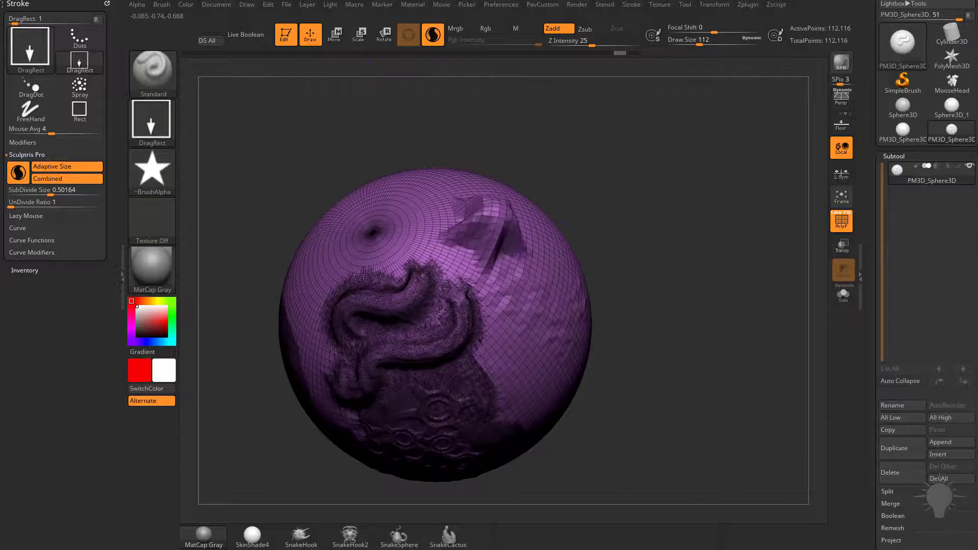
{"action": "key", "text": "ctrl+z"}
Step: Try a Dots stroke with the star alpha on the sphere, and undo it together with the winding FreeHand strokes
{"action": "left_click", "coordinate": [159, 128]}
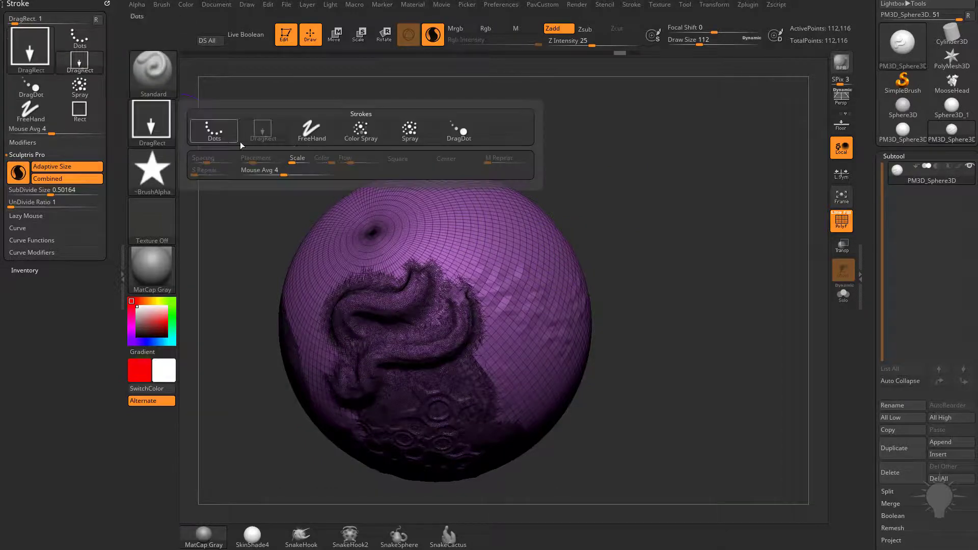
{"action": "left_click", "coordinate": [214, 131]}
{"action": "mouse_move", "coordinate": [481, 238]}
{"action": "left_mouse_down"}
{"action": "mouse_move", "coordinate": [449, 224]}
{"action": "mouse_move", "coordinate": [514, 275]}
{"action": "mouse_move", "coordinate": [532, 326]}
{"action": "mouse_move", "coordinate": [519, 357]}
{"action": "left_mouse_up"}
{"action": "mouse_move", "coordinate": [721, 266]}
{"action": "left_mouse_down"}
{"action": "mouse_move", "coordinate": [705, 218]}
{"action": "mouse_move", "coordinate": [648, 231]}
{"action": "left_mouse_up"}
{"action": "key", "text": "ctrl+z"}
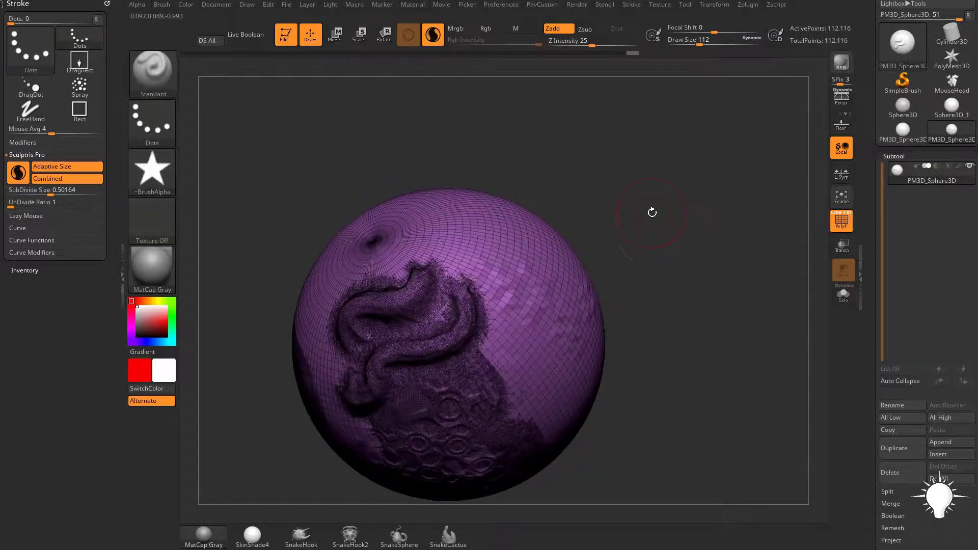
{"action": "key", "text": "ctrl+z"}
{"action": "key", "text": "ctrl+z"}
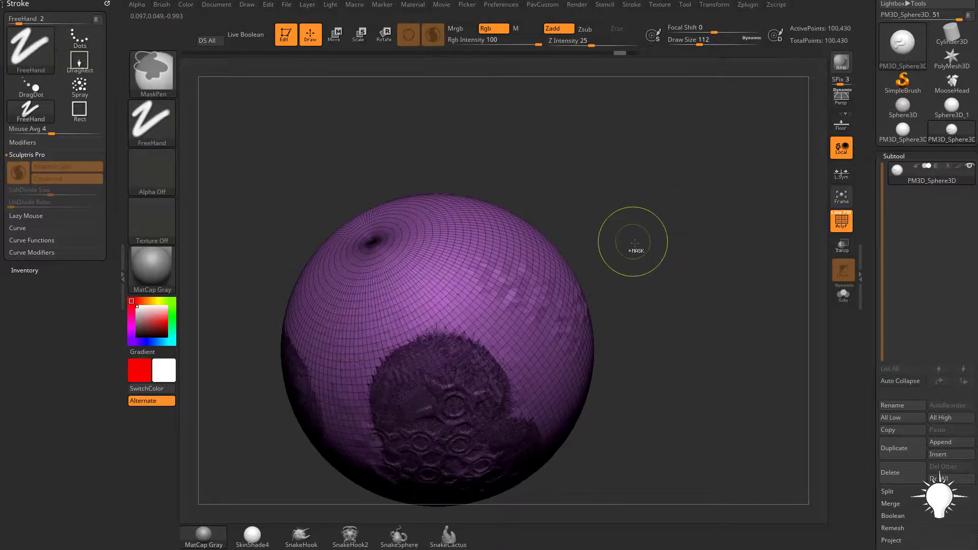